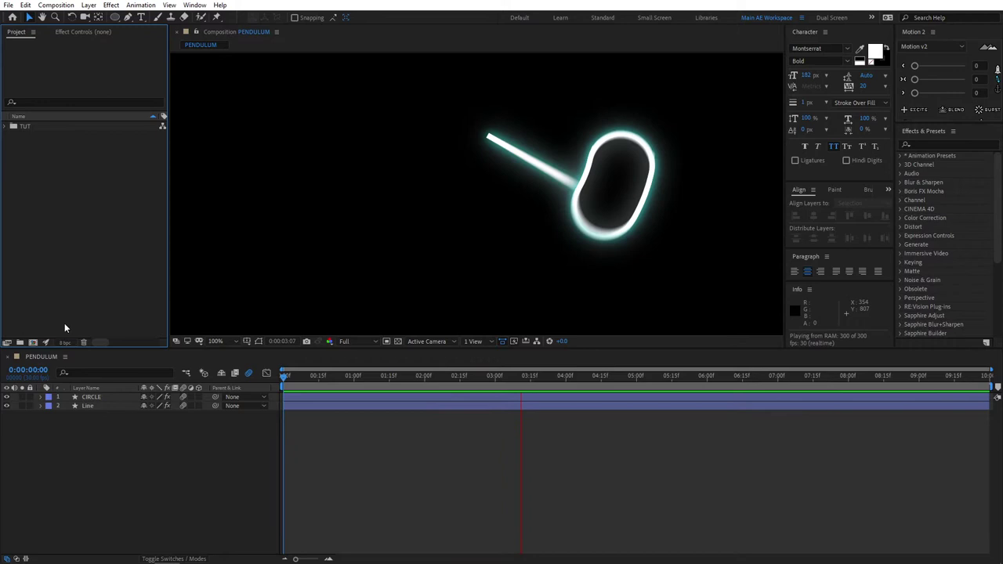
Open Composition Settings for a new 1920×1080, 30 fps, 10-second comp with a black background.
click(32, 342)
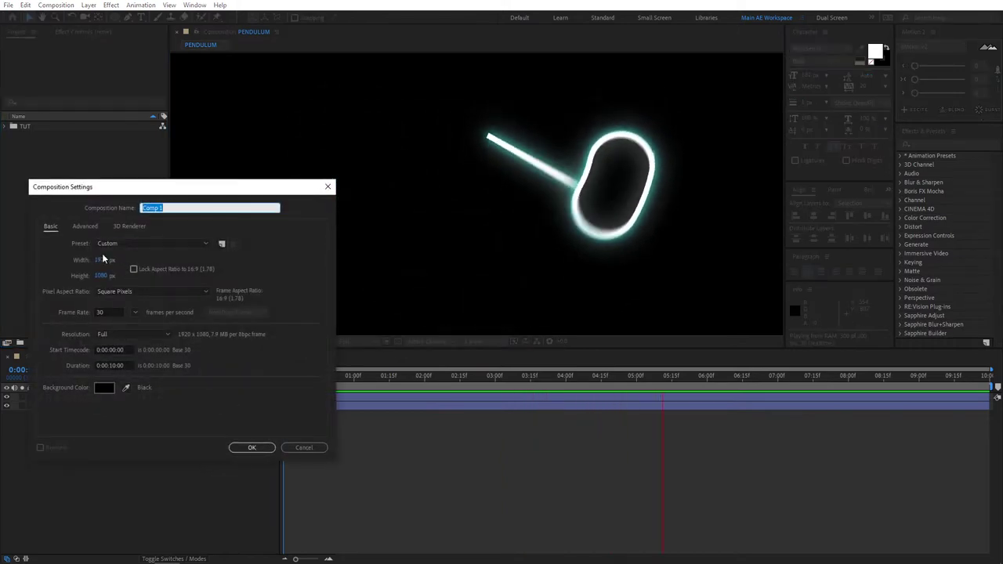
Create the comp, fit it in the viewer, show safe guides, and set the Ellipse tool to no fill.
click(260, 448)
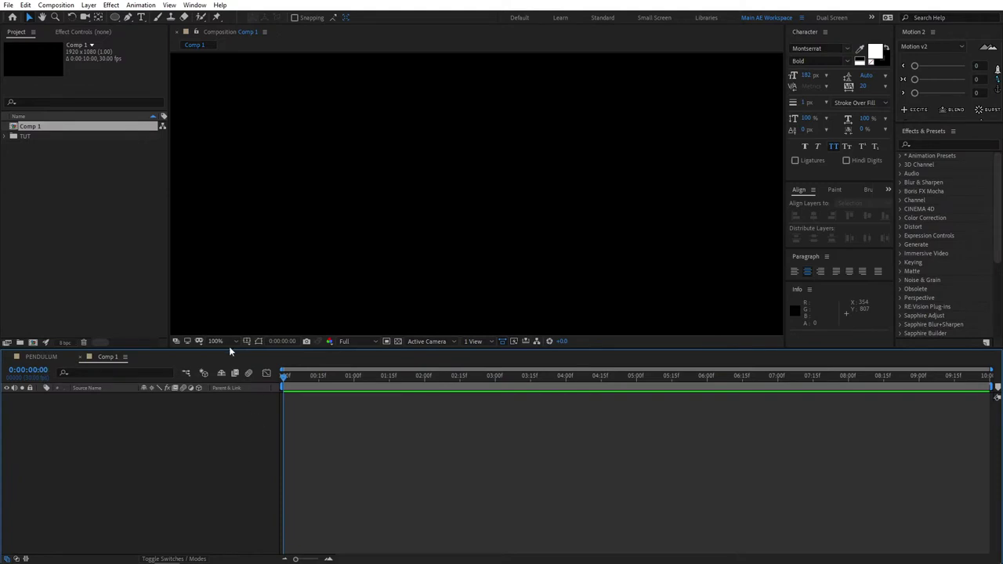
click(229, 342)
click(229, 359)
click(115, 17)
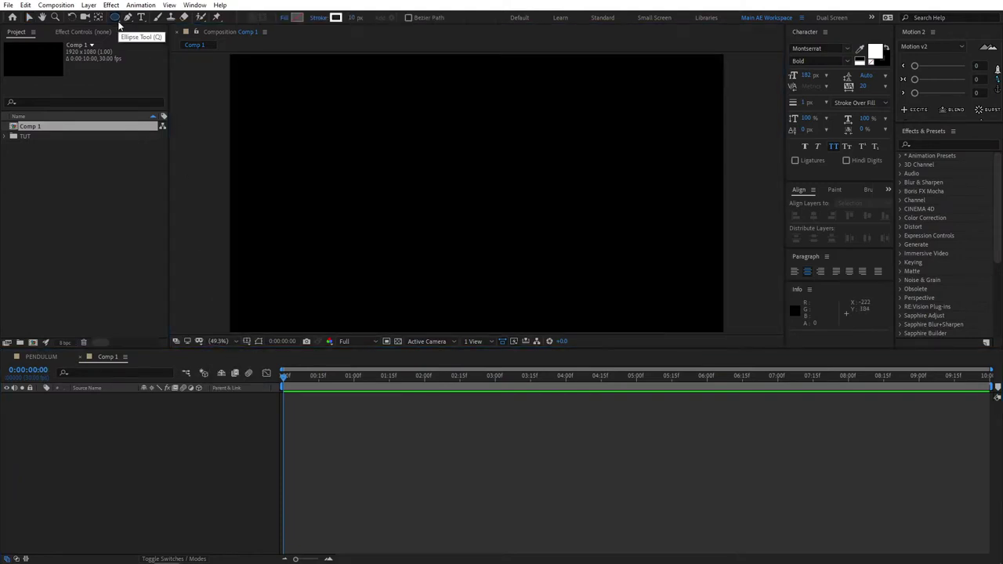
alt+click(298, 17)
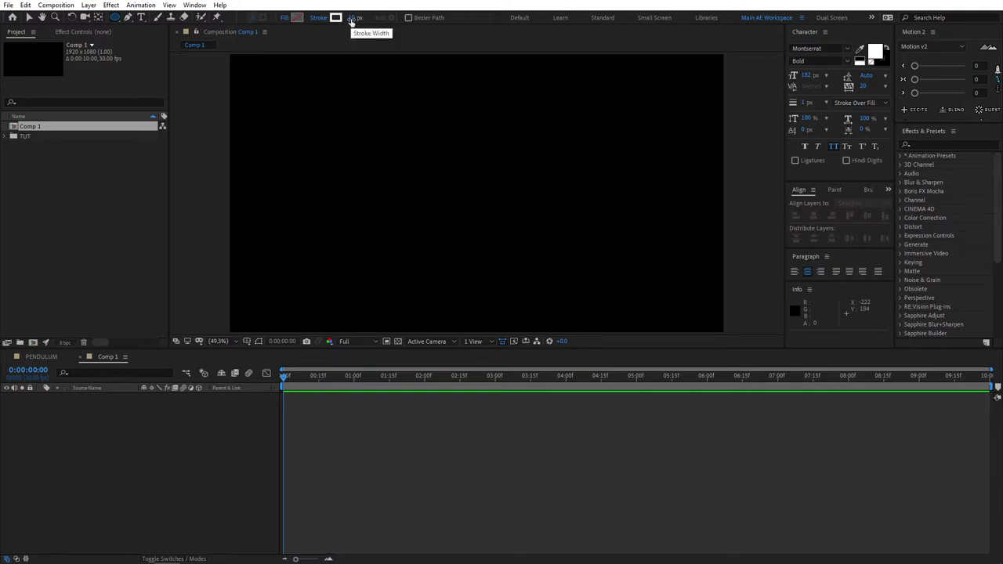
click(247, 342)
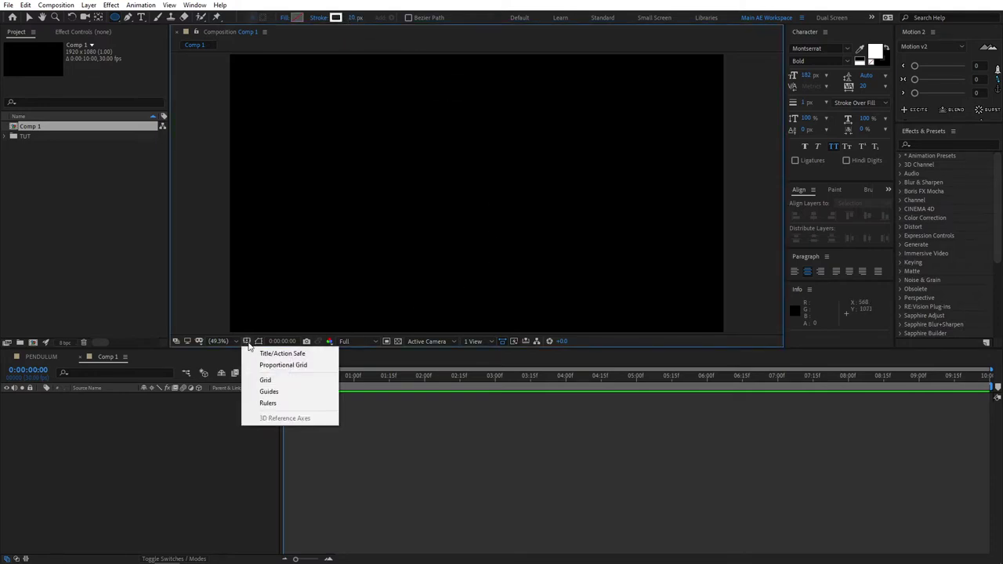
click(274, 353)
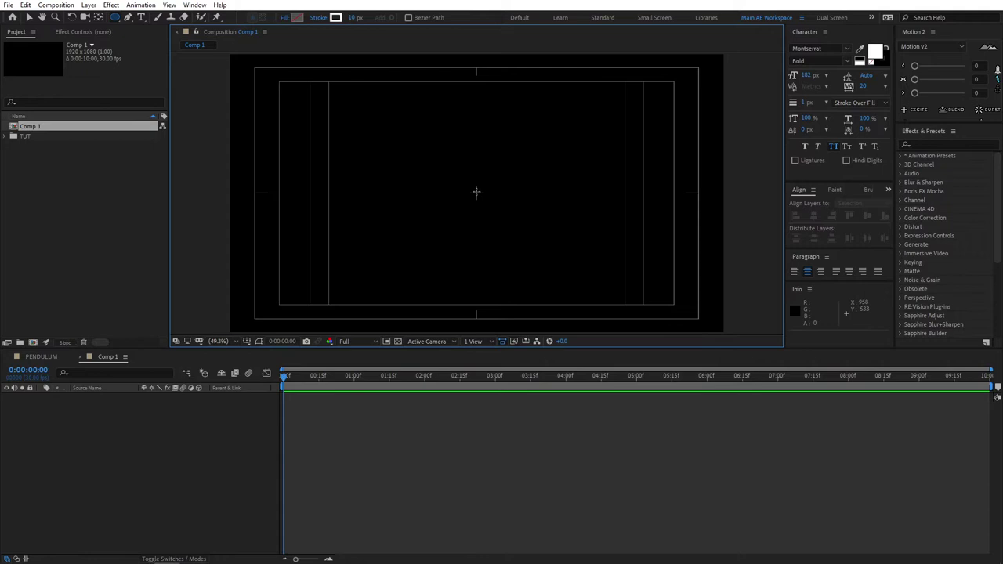
Draw a white-outlined circle, centre it in the comp, and name its layer CIRCLE.
mouse_move(415, 147)
mouse_down()
mouse_move(514, 251)
mouse_move(578, 270)
mouse_up()
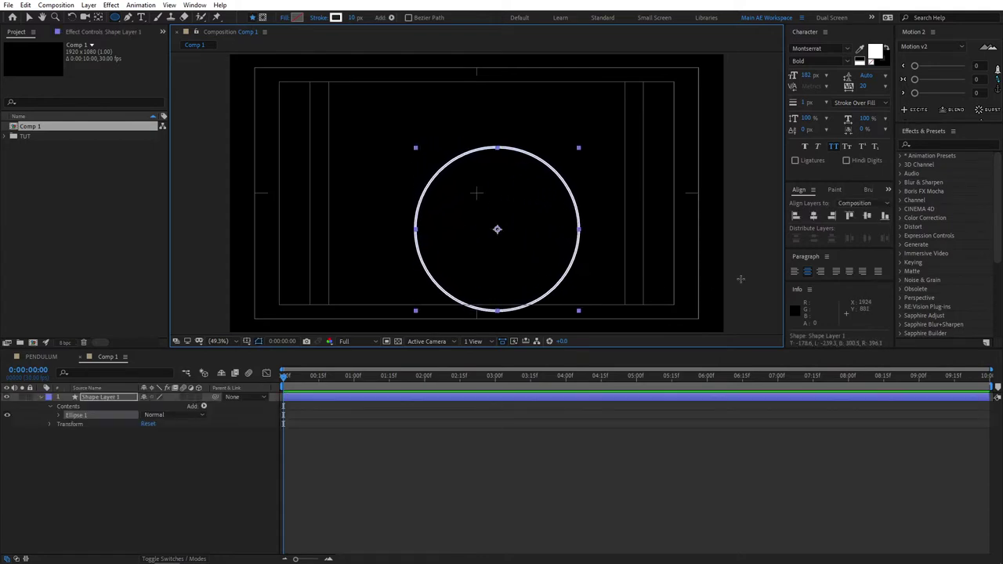
click(867, 215)
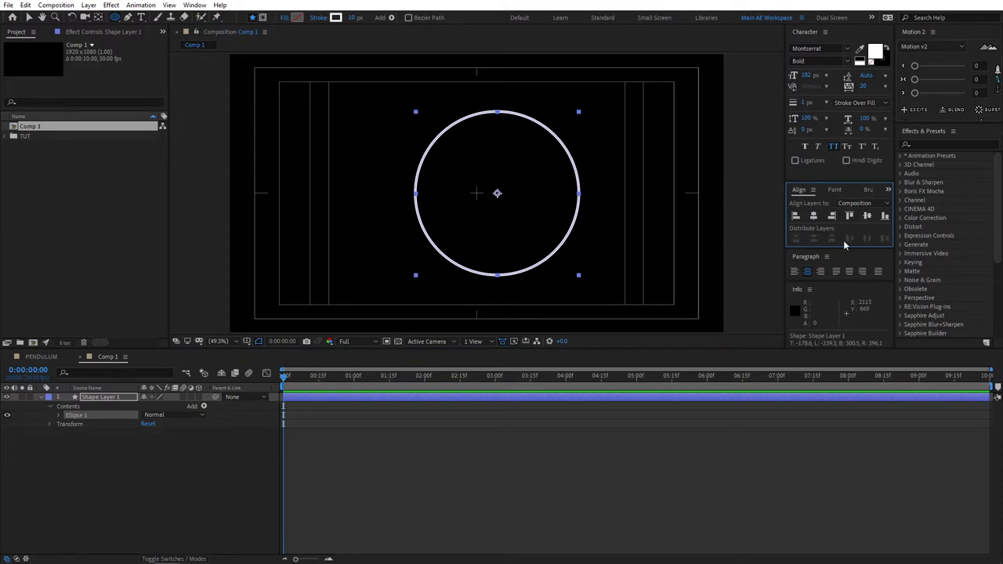
click(813, 216)
click(117, 397)
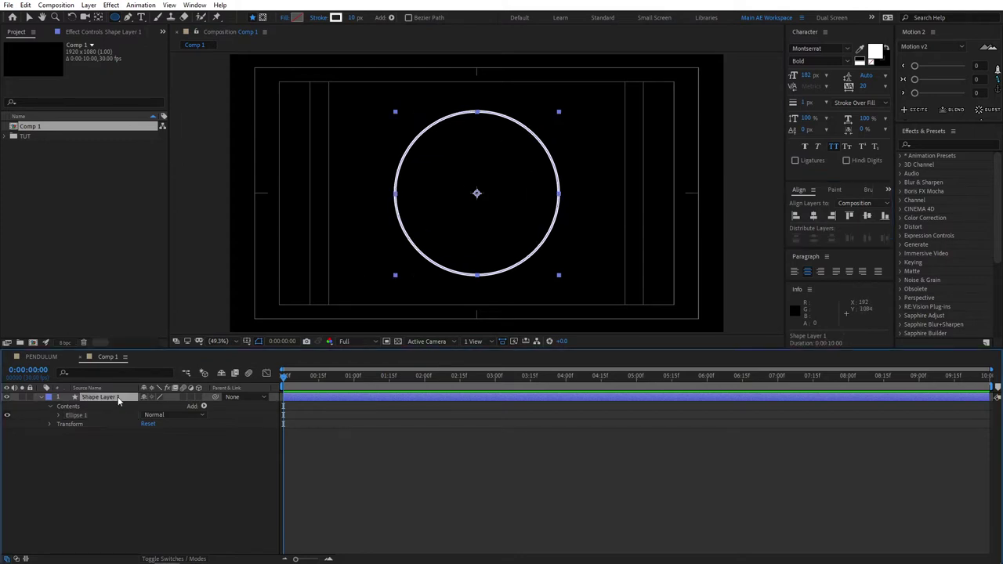
key(Return)
text(CIRCLE)
key(Return)
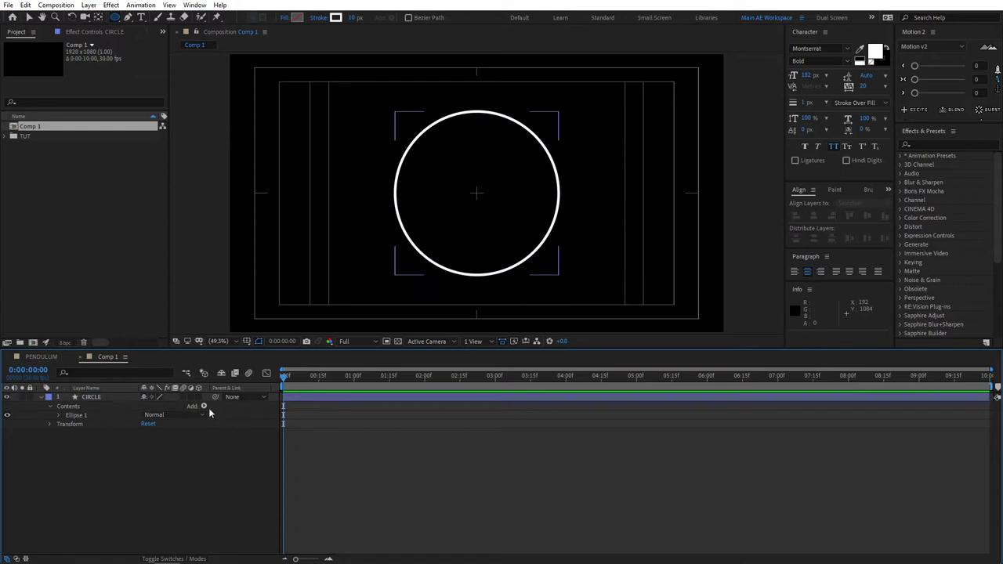
Add Trim Paths to CIRCLE, keyframing Start 49.9% and End 50%, with Offset 90°.
click(203, 406)
click(240, 349)
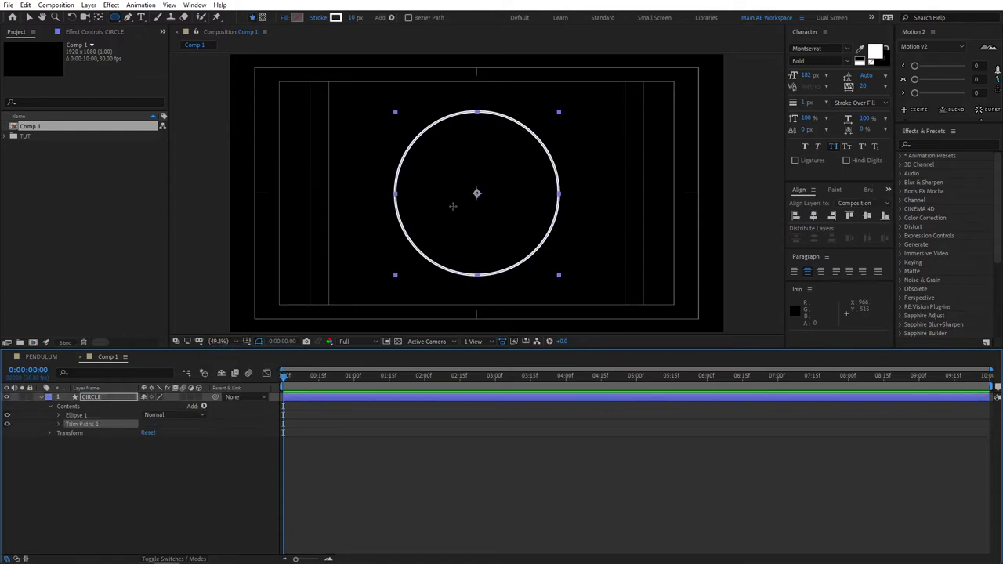
click(59, 423)
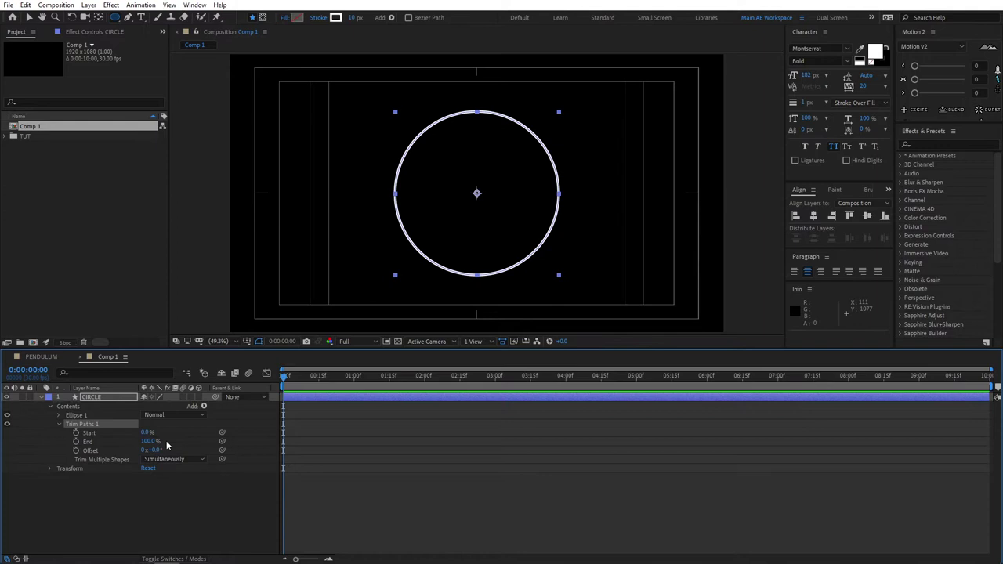
click(76, 432)
click(76, 441)
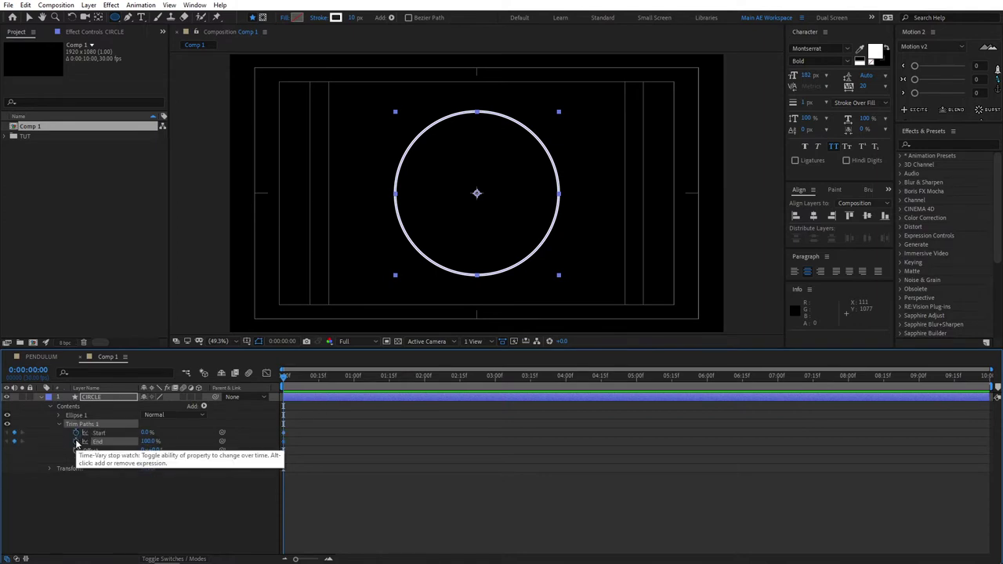
click(146, 433)
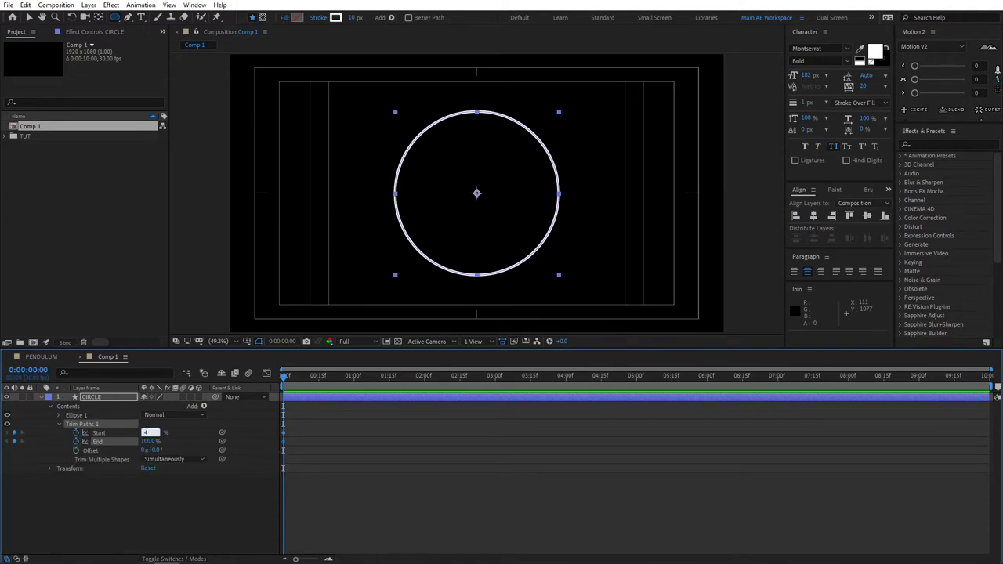
click(151, 441)
text(50)
key(Return)
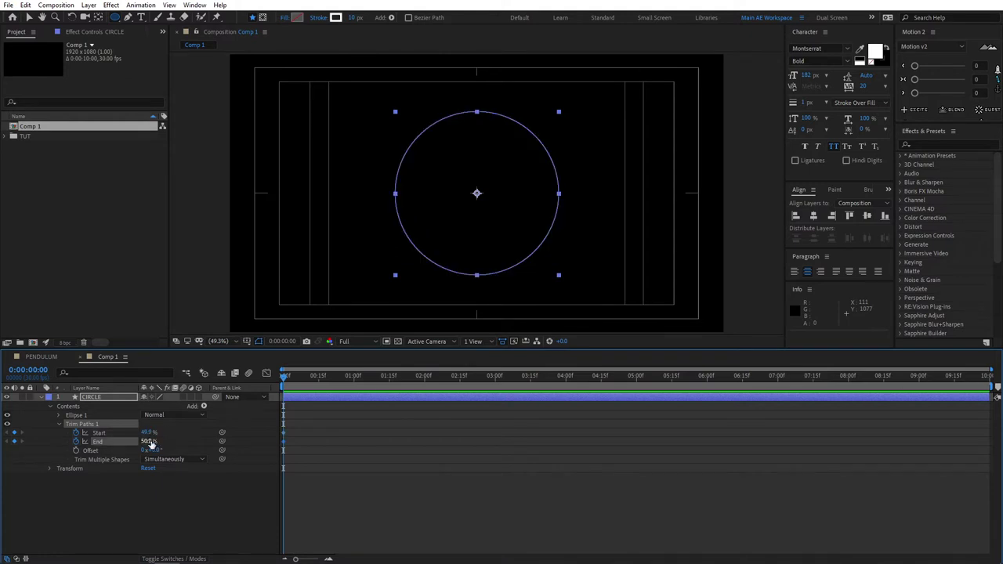
click(151, 450)
text(90)
key(Return)
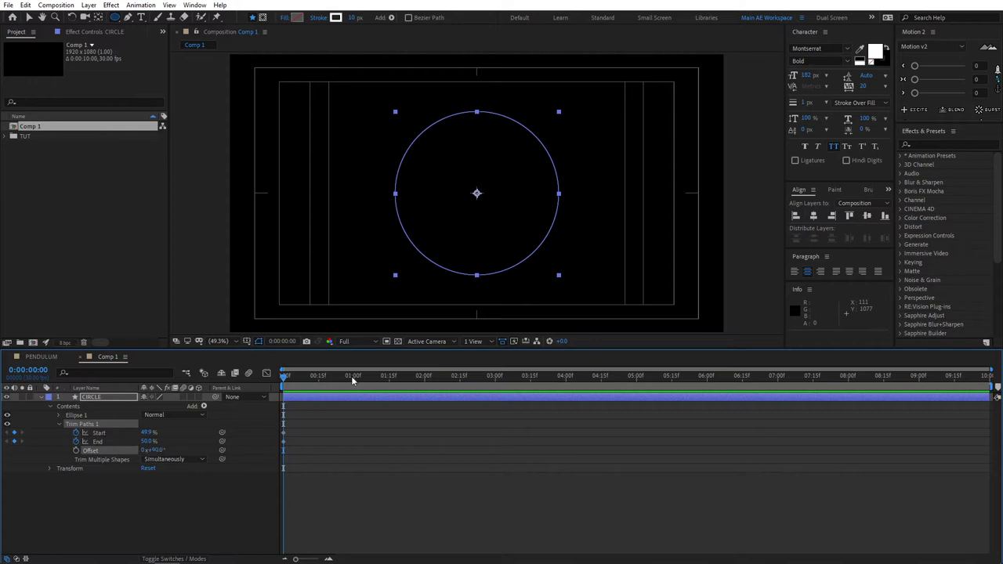
At one second, key Start to 0% and End to 100%, then preview the stroke animation.
click(356, 377)
click(354, 379)
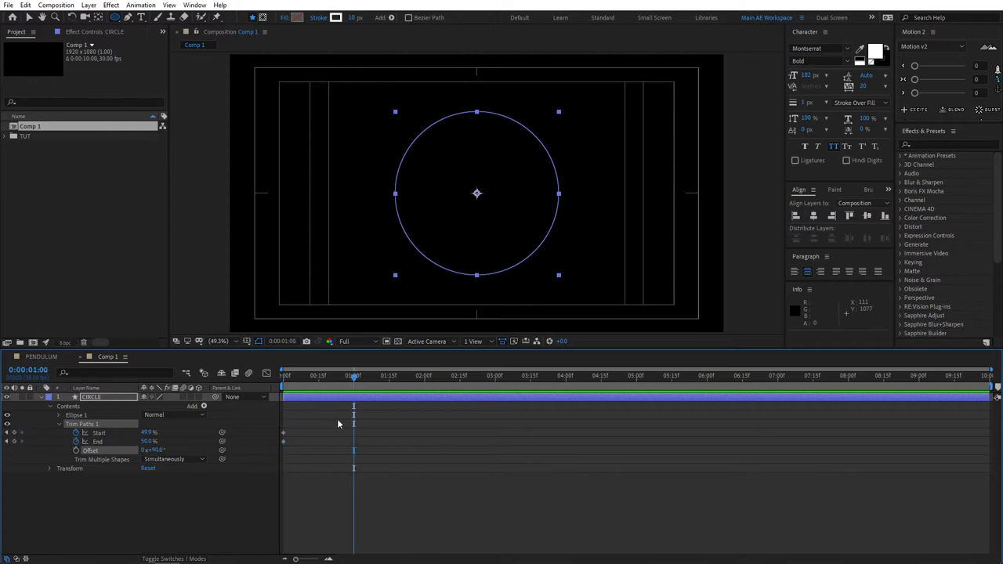
click(149, 433)
text(0)
key(Return)
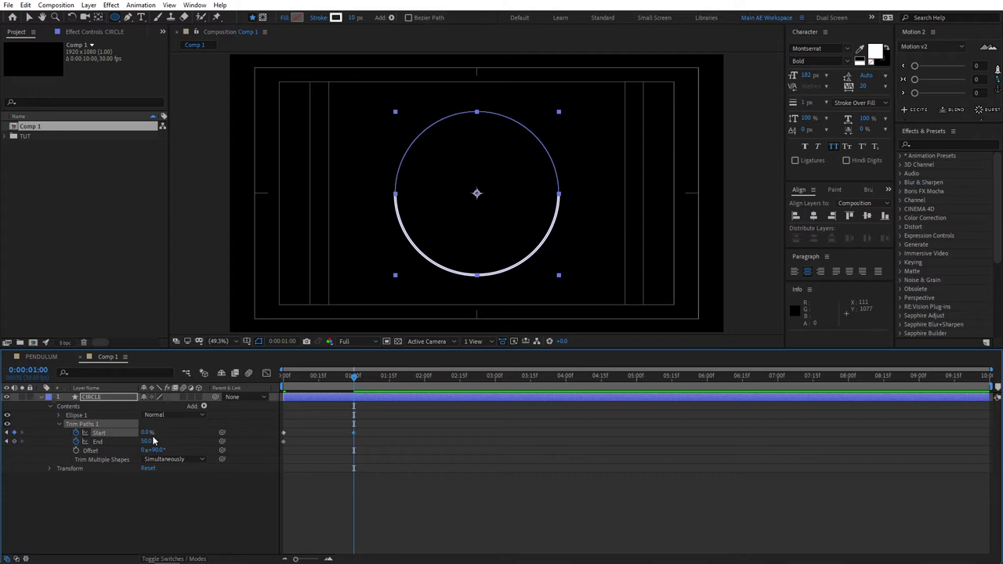
click(147, 441)
text(100)
key(Return)
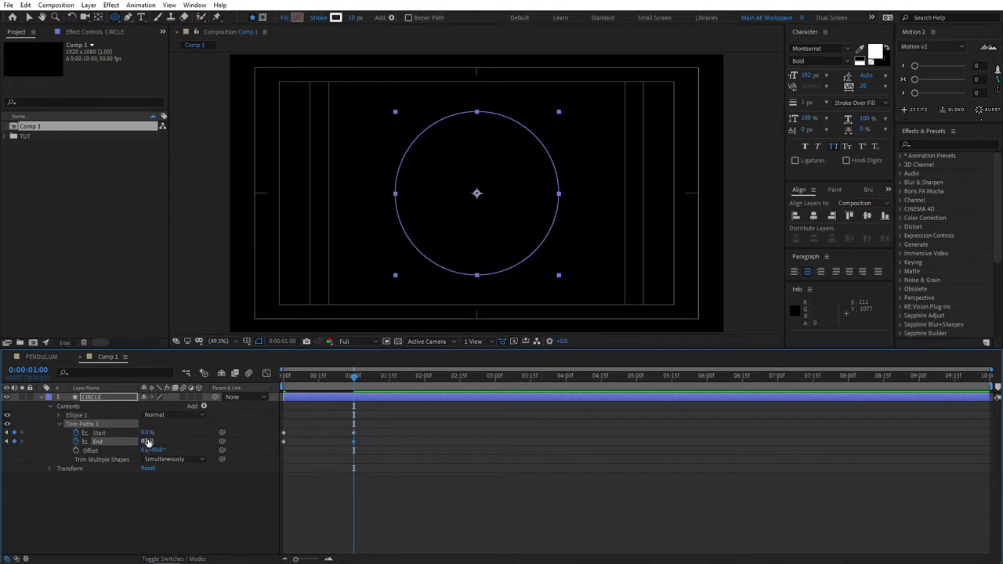
key(Home)
key(space)
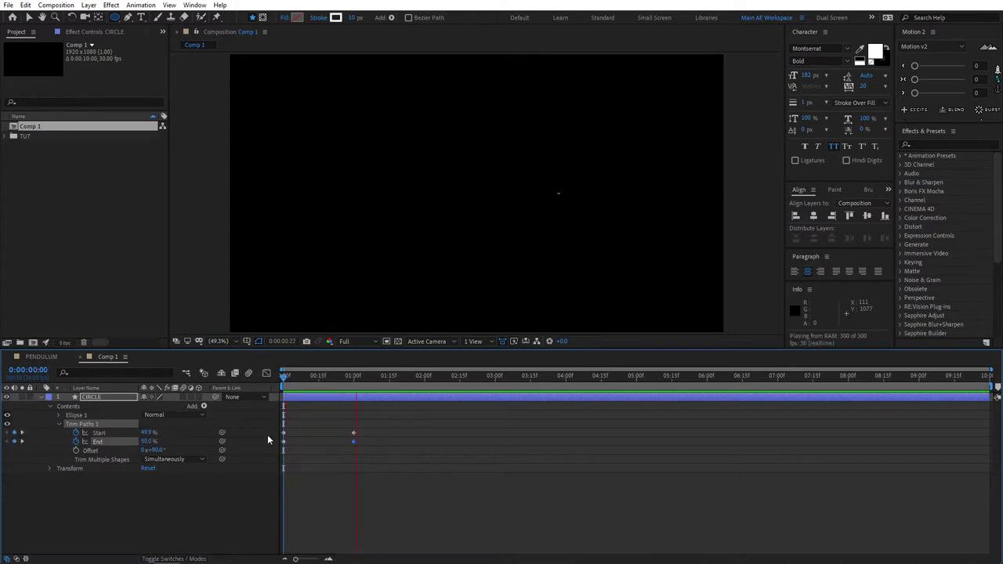
key(space)
Add Offset Paths to CIRCLE with its Line Join set to Round Join.
click(202, 406)
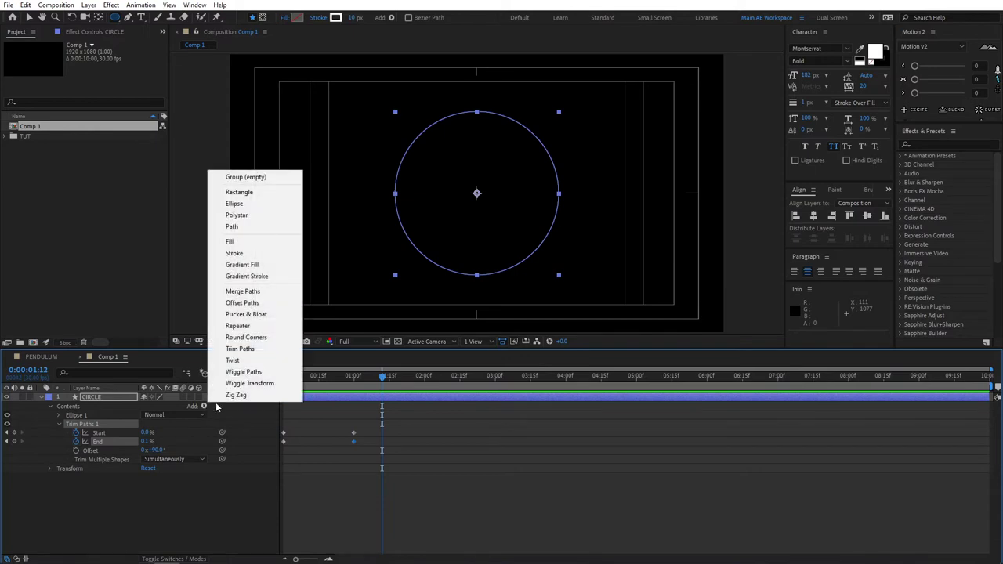
click(235, 302)
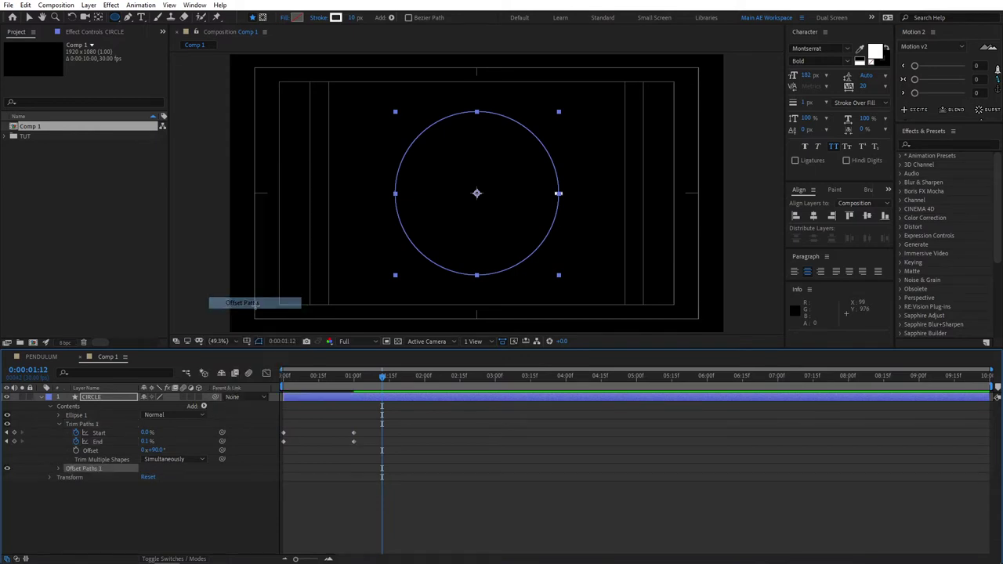
click(60, 469)
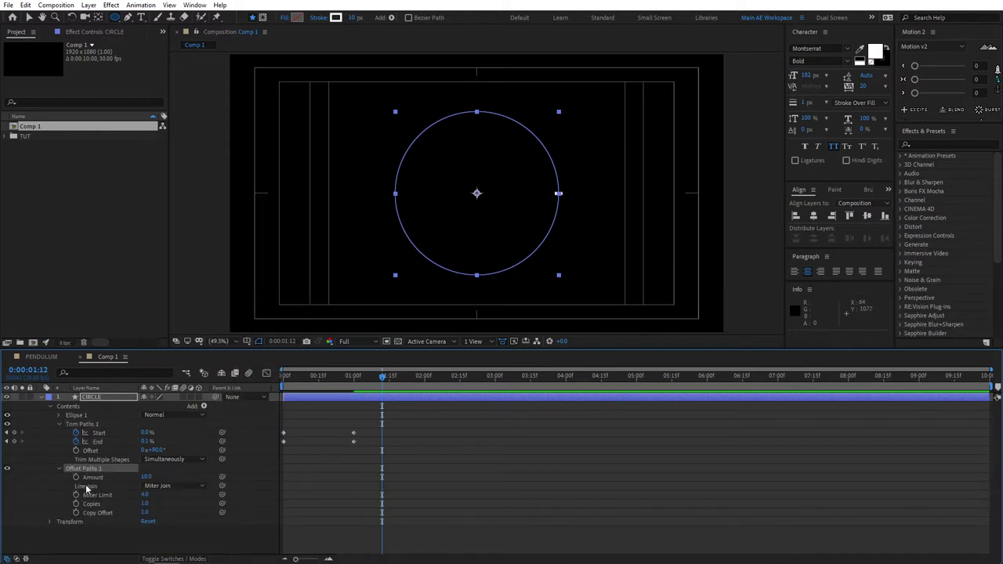
click(172, 486)
click(160, 502)
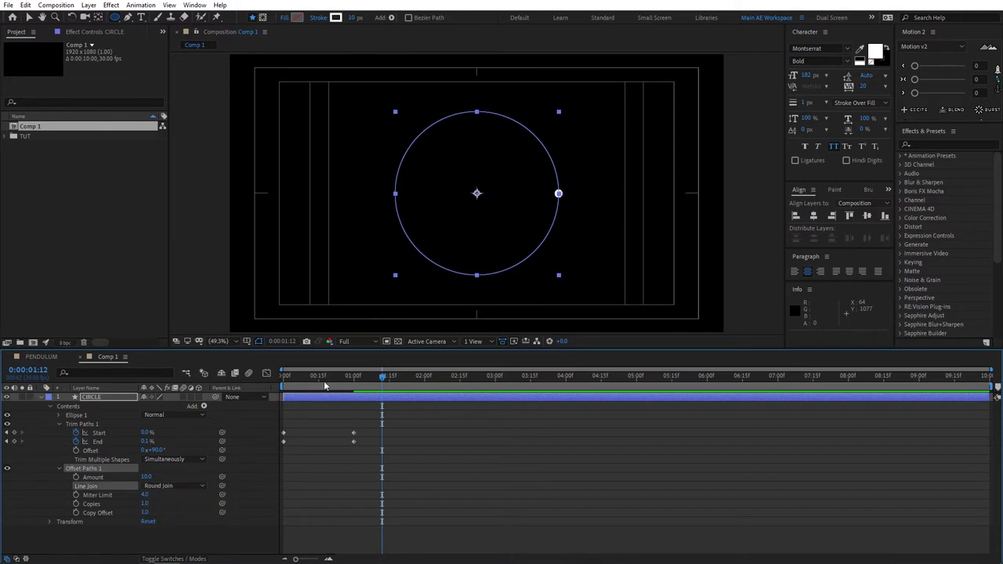
Set the Offset Paths Amount to 60 and scrub through time to check the travelling ring.
drag(325, 385, 311, 384)
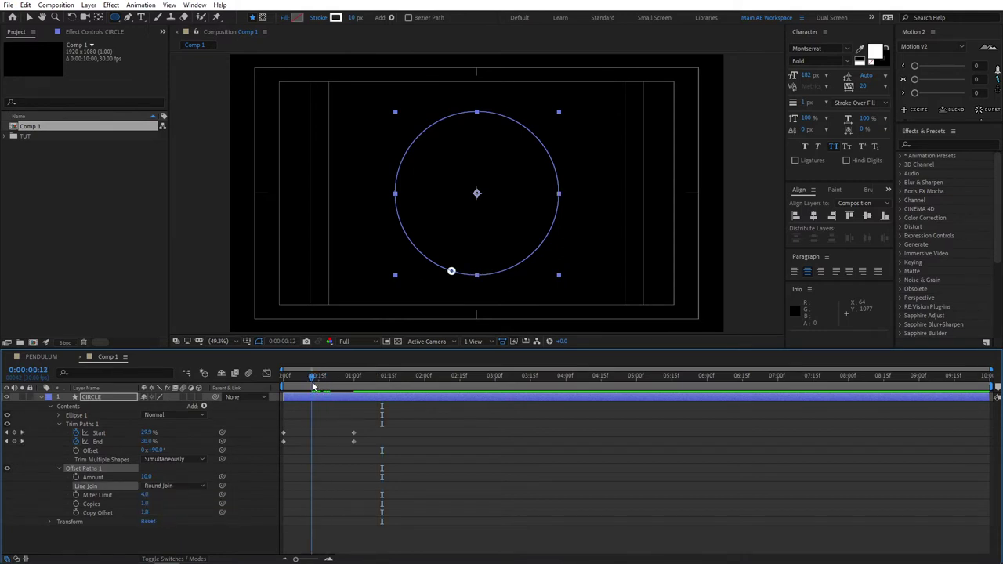
mouse_move(152, 475)
mouse_down()
mouse_move(166, 475)
mouse_move(155, 476)
mouse_up()
click(149, 476)
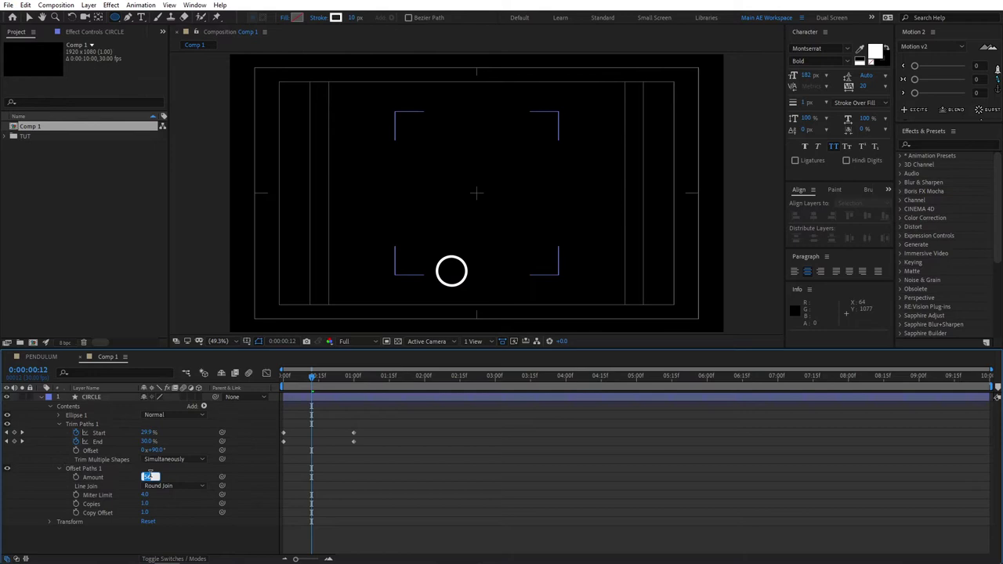
text(60)
key(Return)
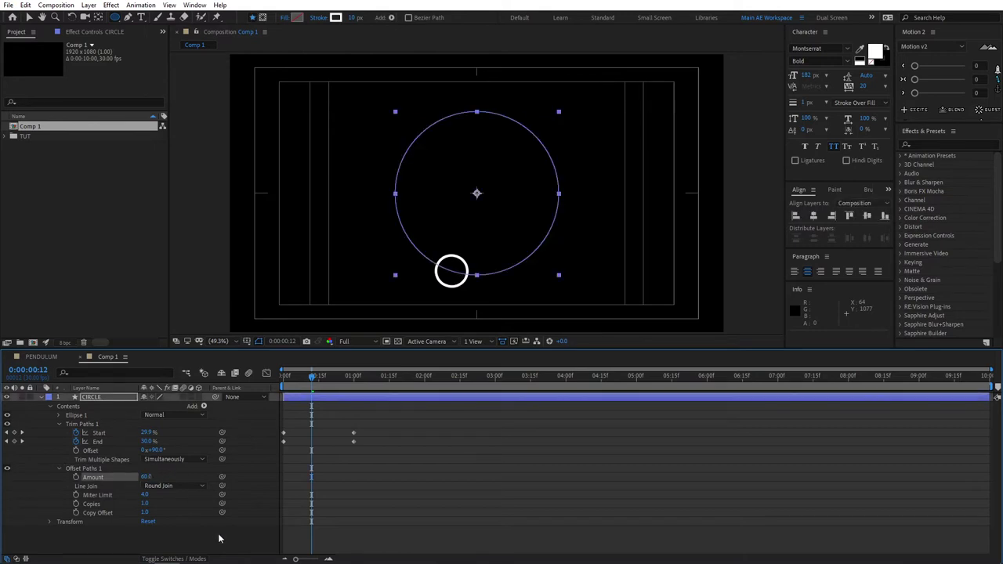
drag(310, 382, 371, 408)
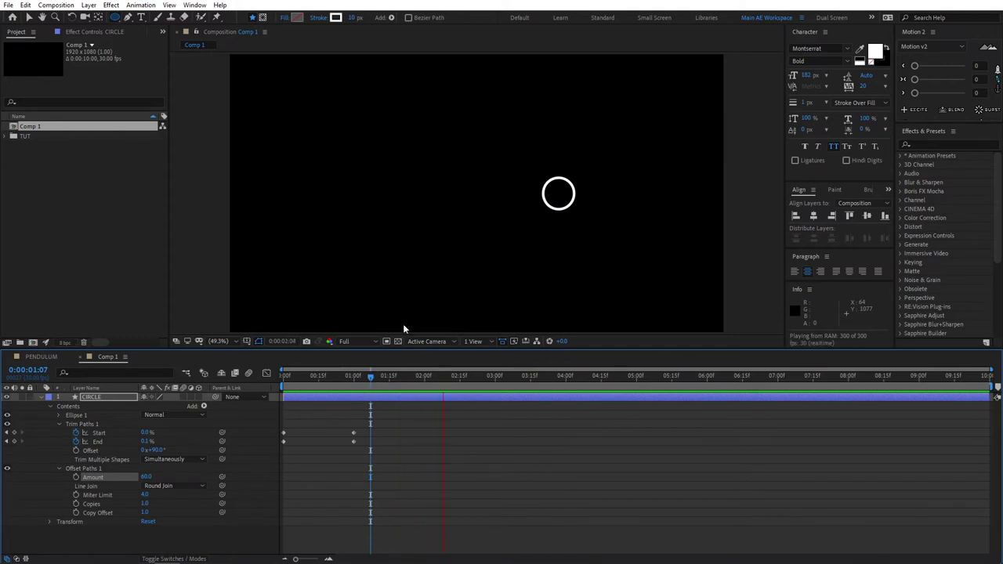
key(space)
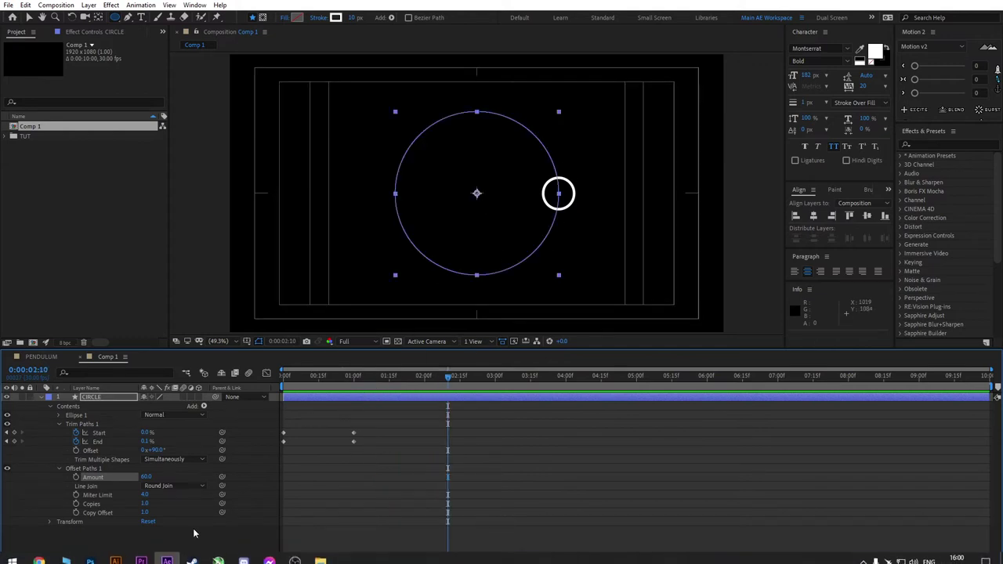
click(193, 528)
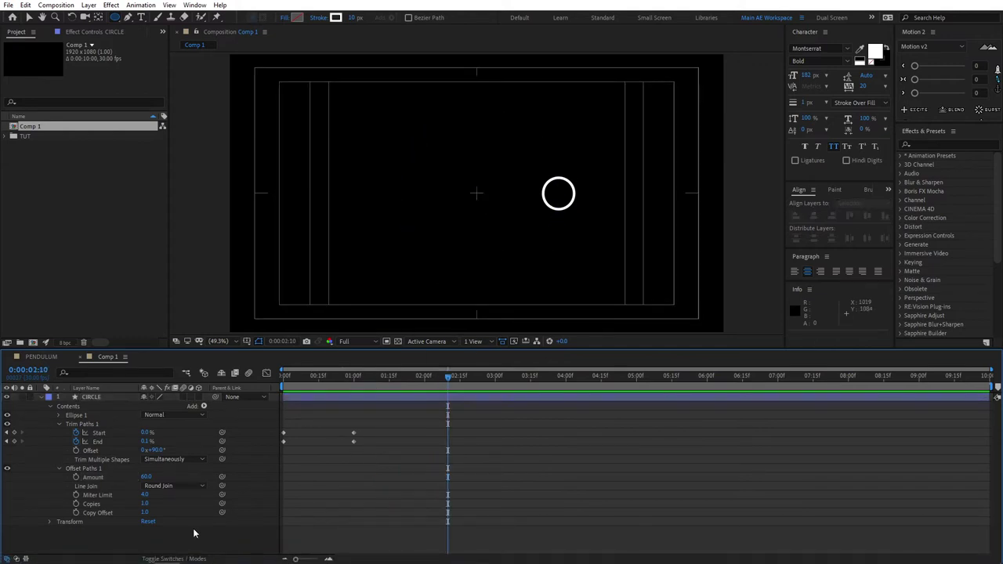
Add a loopOut("pingpong") expression to the Trim Paths Start property.
key(v)
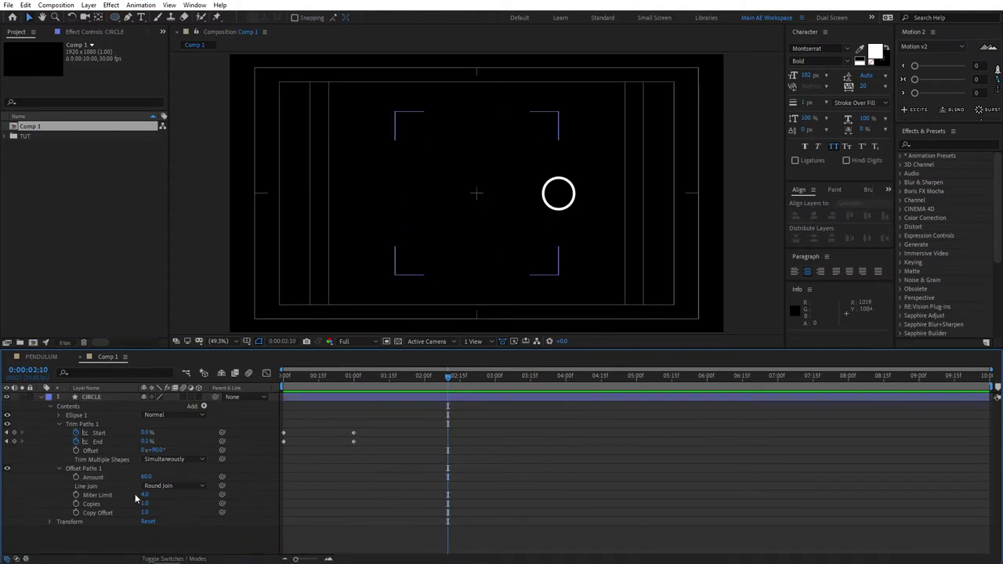
alt+click(76, 433)
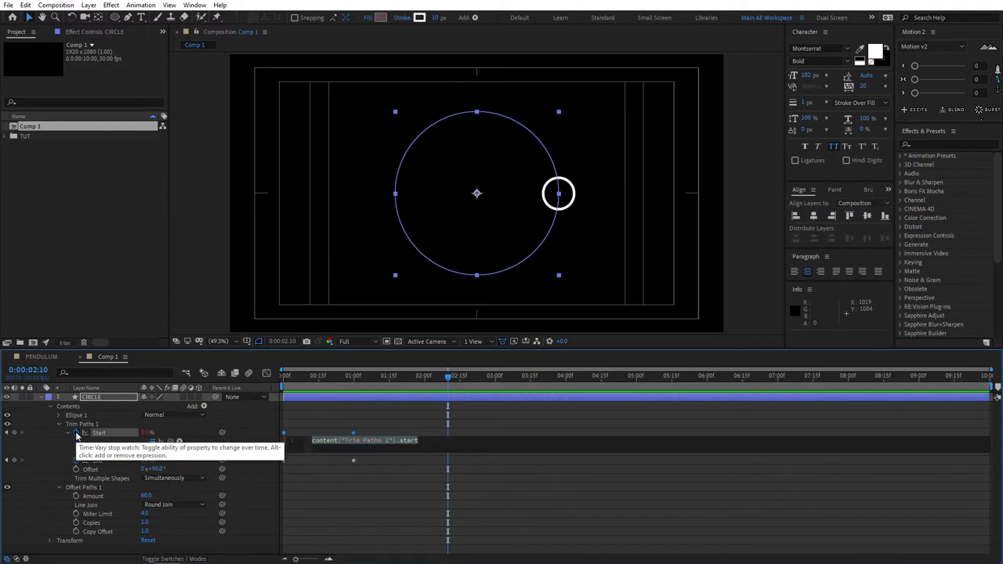
text(loopo)
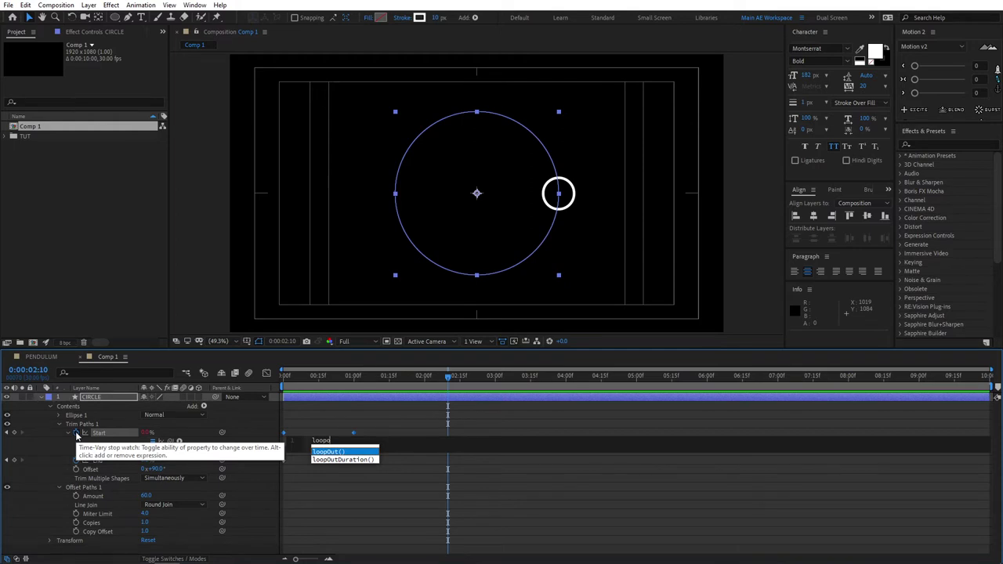
key(Return)
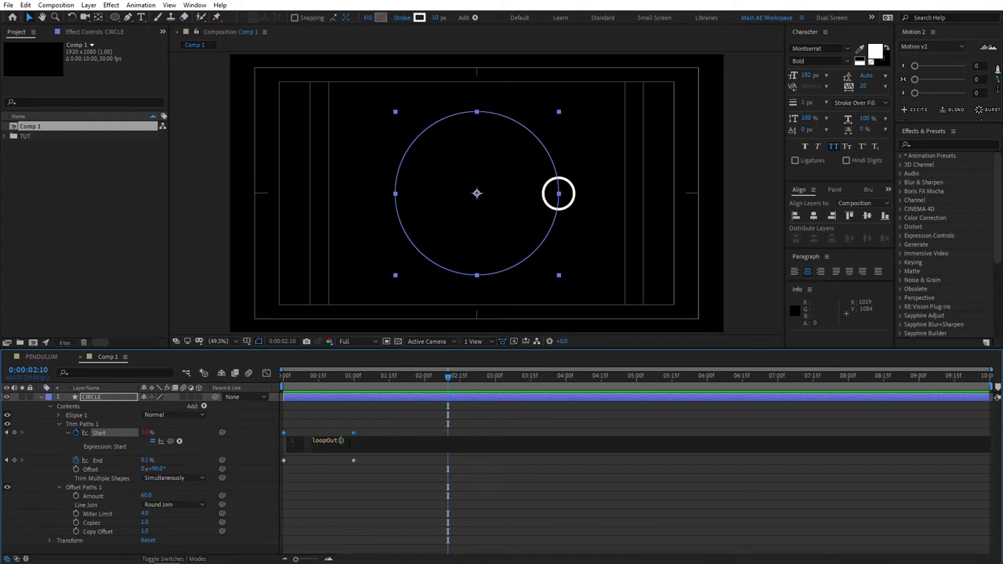
text(")
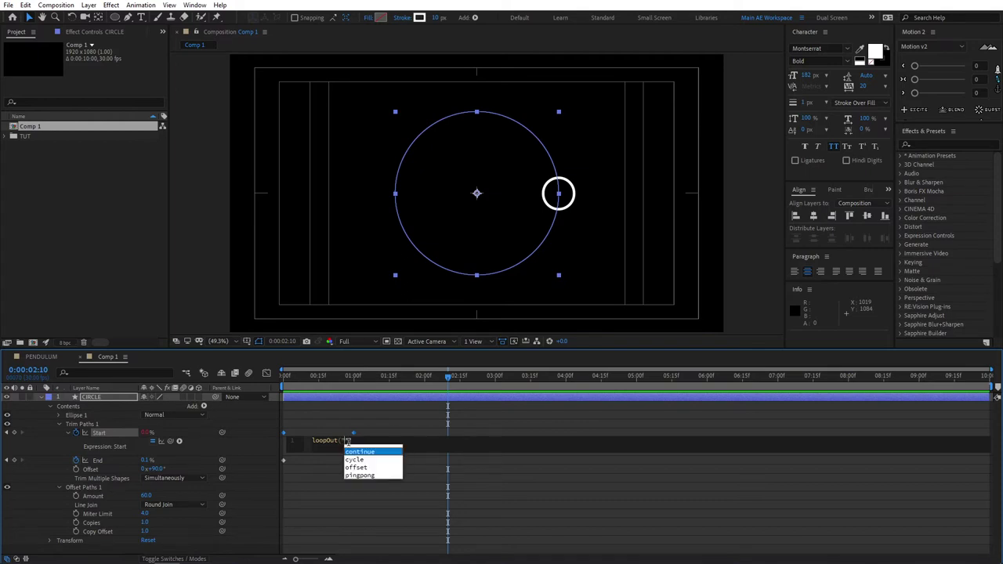
key(Down)
key(Down)
key(Down)
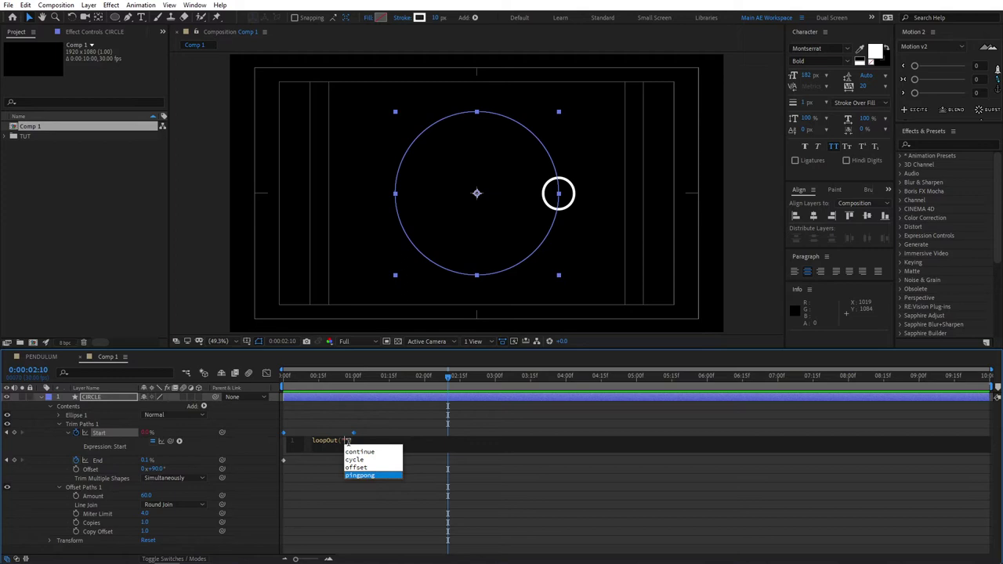
click(372, 476)
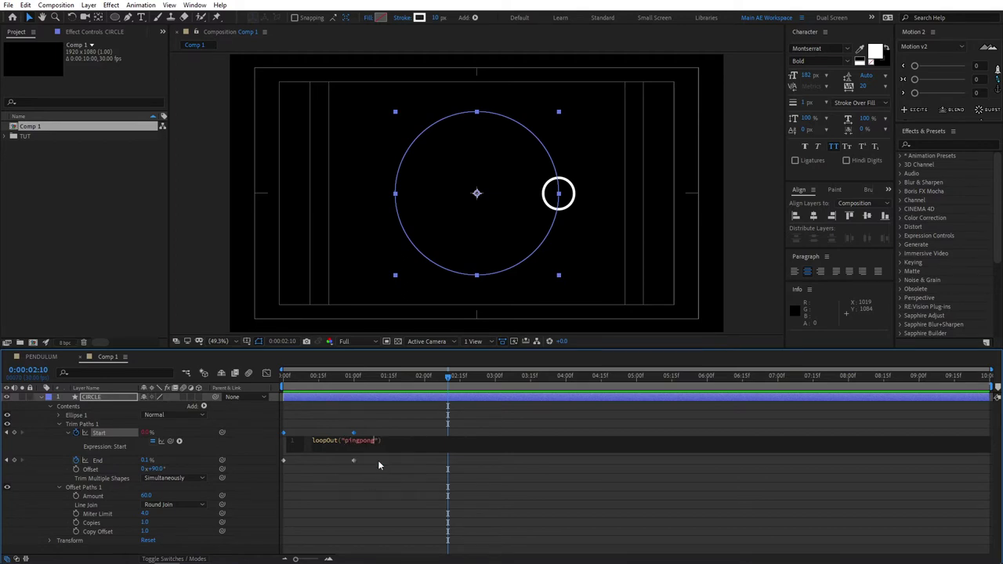
key(ctrl+a)
key(ctrl+c)
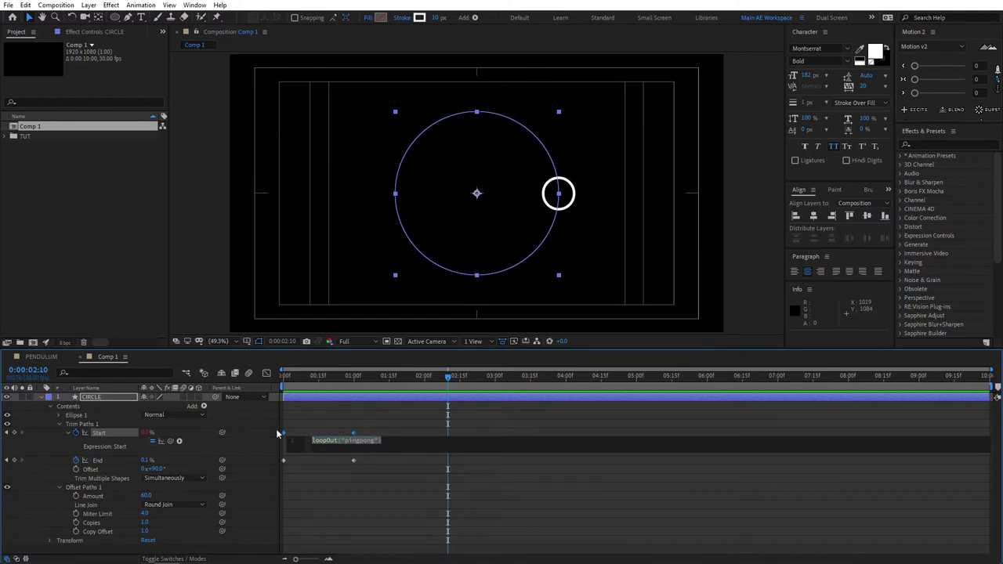
click(257, 445)
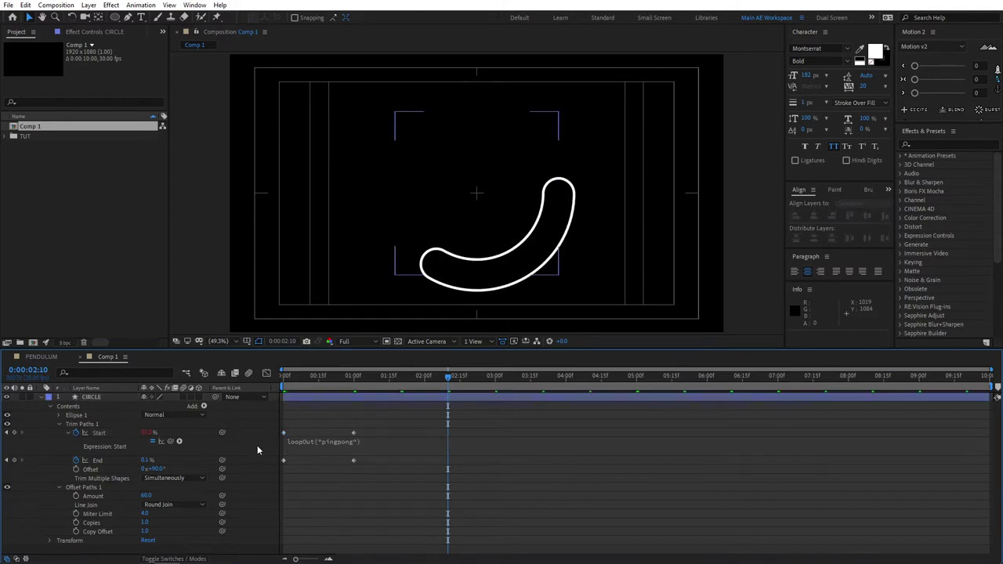
Paste the same pingpong loop expression into Trim Paths End and preview the looping swing.
alt+click(77, 462)
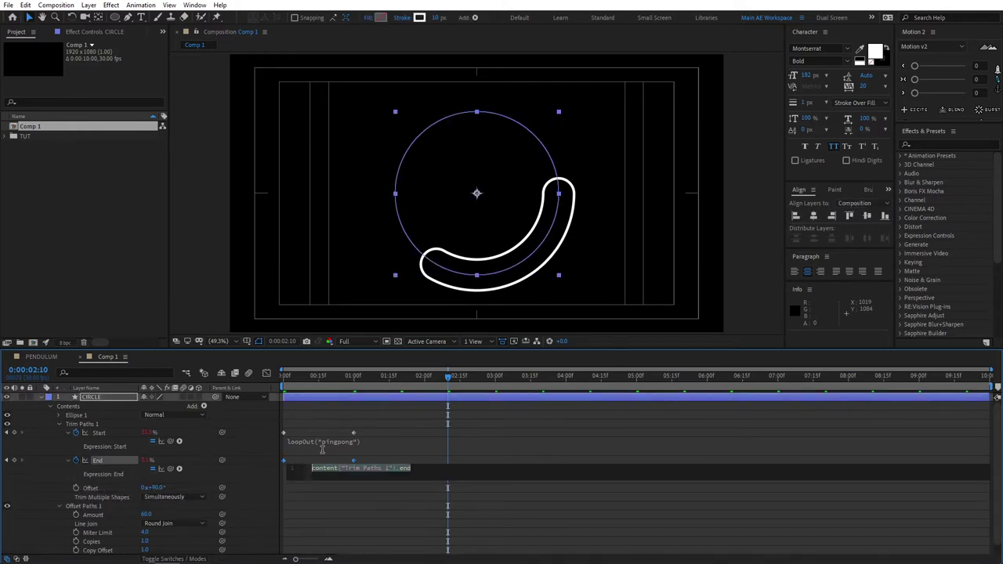
key(ctrl+v)
click(298, 420)
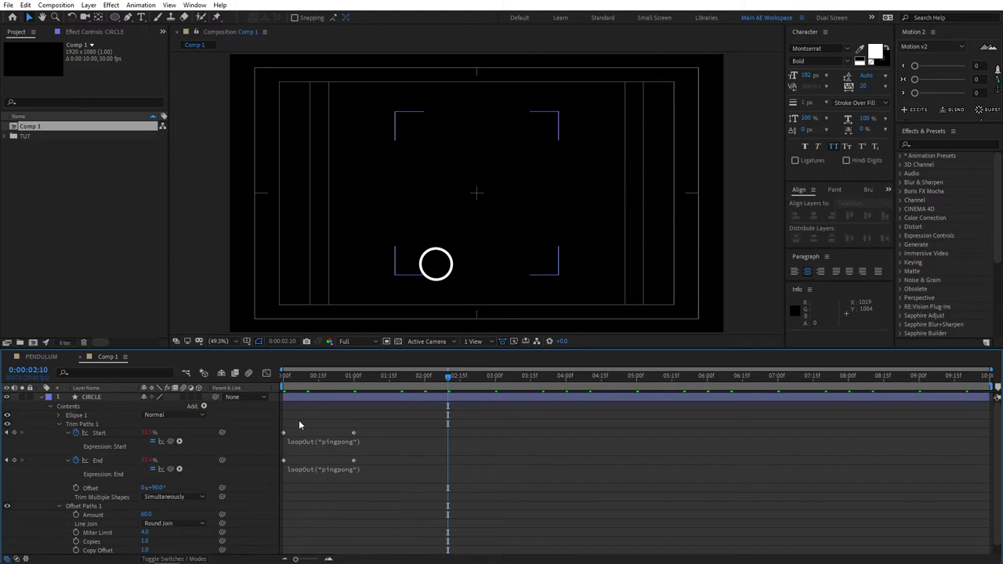
key(space)
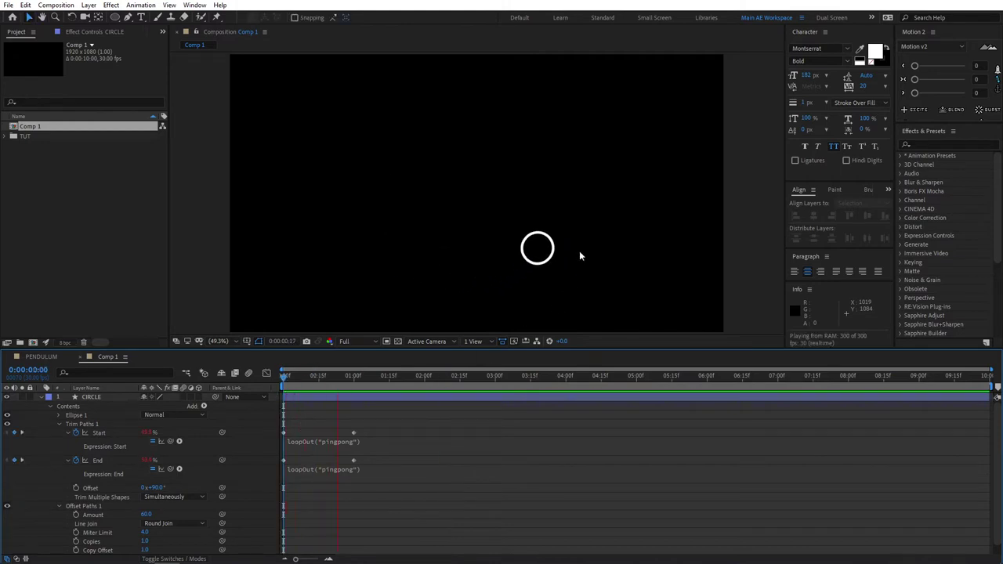
Shift CIRCLE's Trim Paths End keyframes a few frames later so the ring trails, and preview.
key(space)
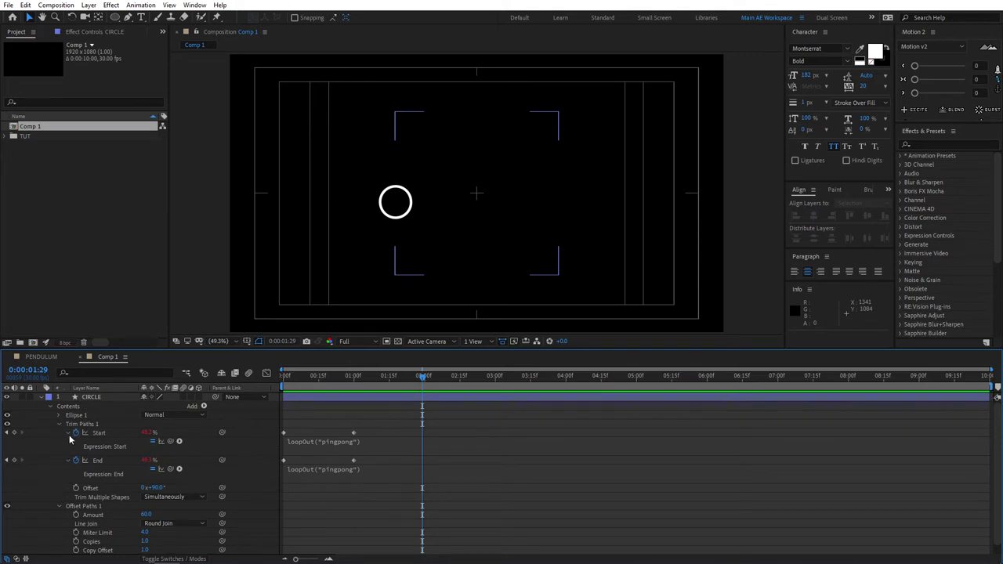
click(91, 397)
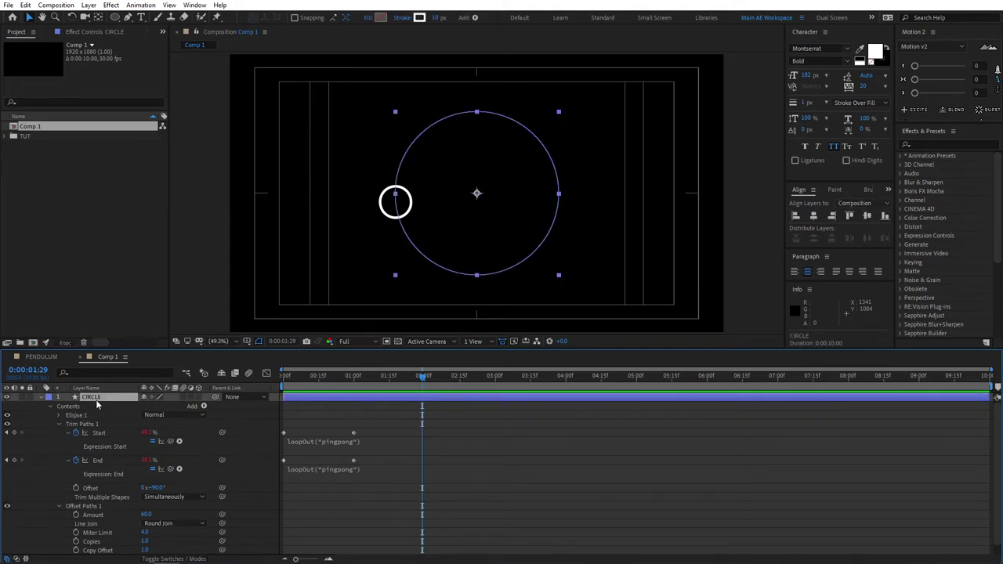
key(u)
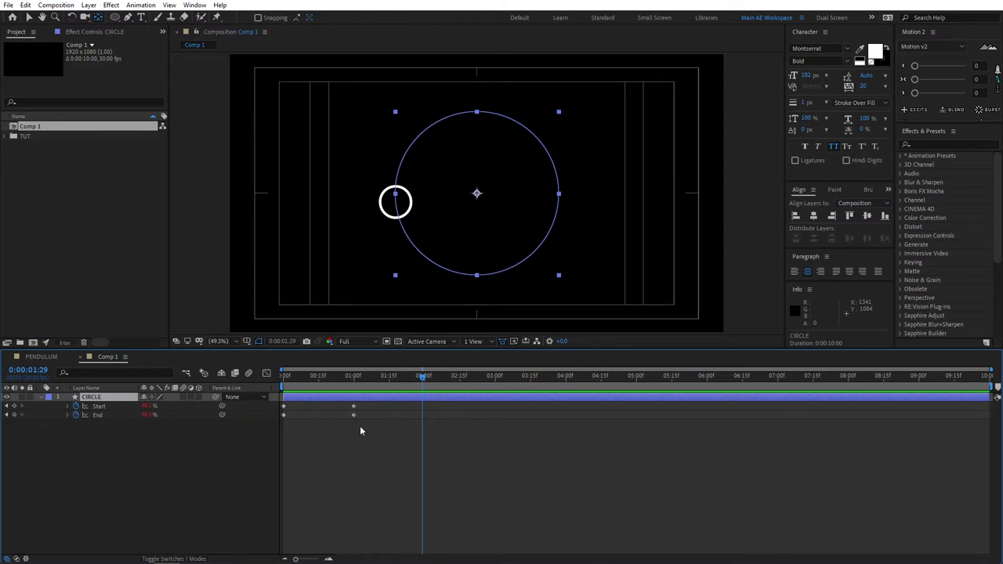
key(v)
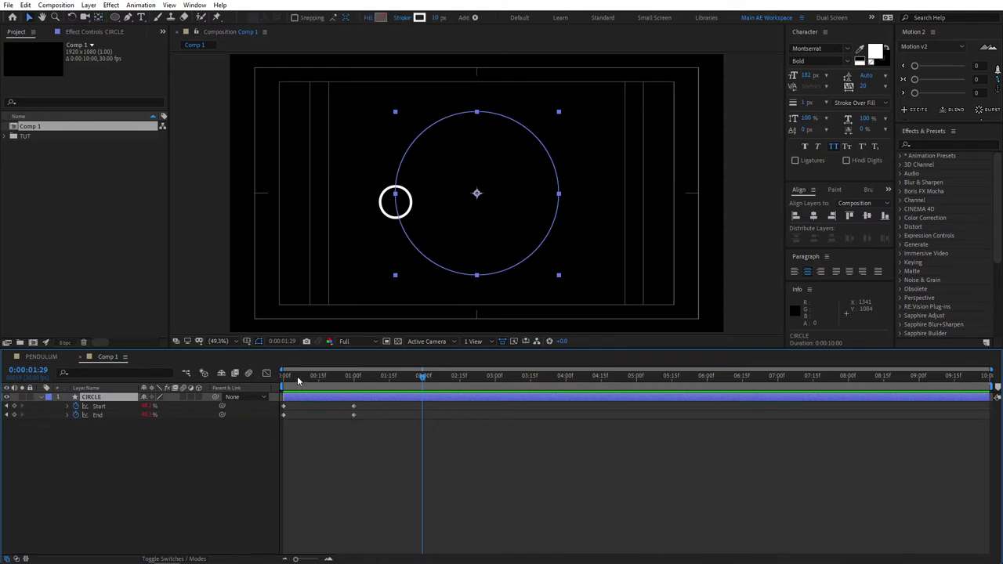
drag(298, 380, 272, 378)
mouse_move(372, 415)
mouse_down()
mouse_move(329, 427)
mouse_move(268, 423)
mouse_move(314, 423)
mouse_up()
key(Page_Down)
key(Page_Down)
key(Page_Down)
key(space)
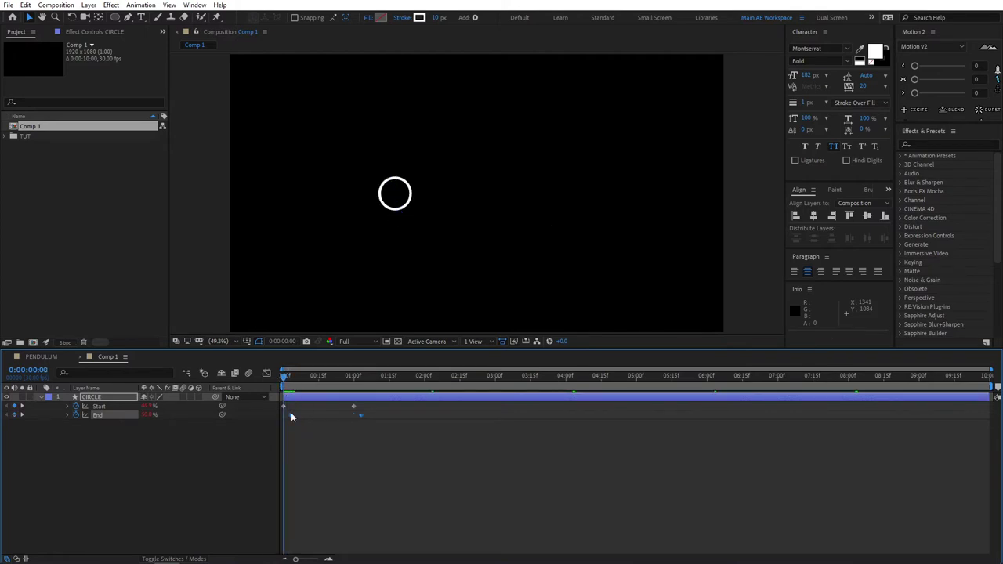
key(space)
key(Page_Down)
key(Page_Down)
key(Page_Down)
key(Page_Down)
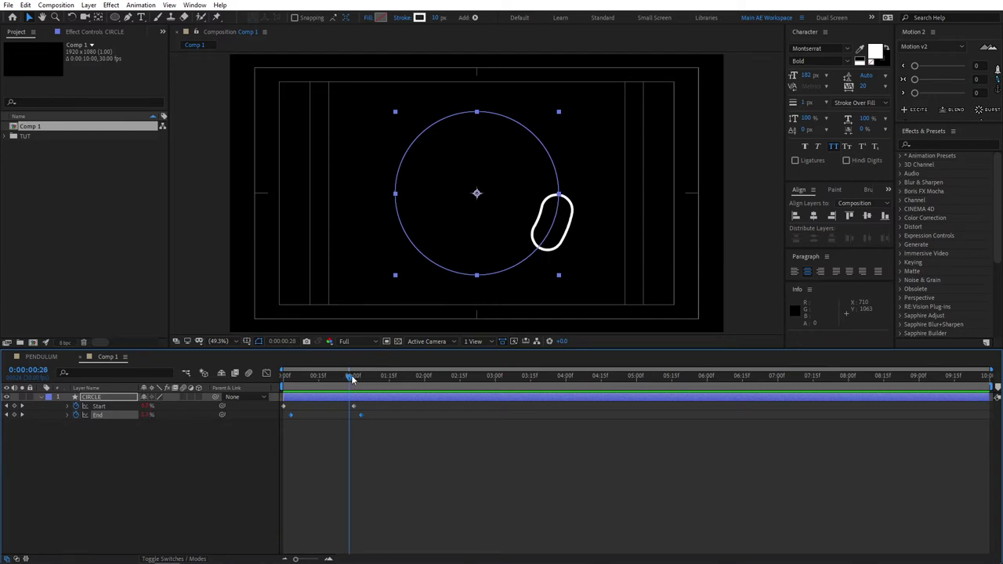
click(227, 452)
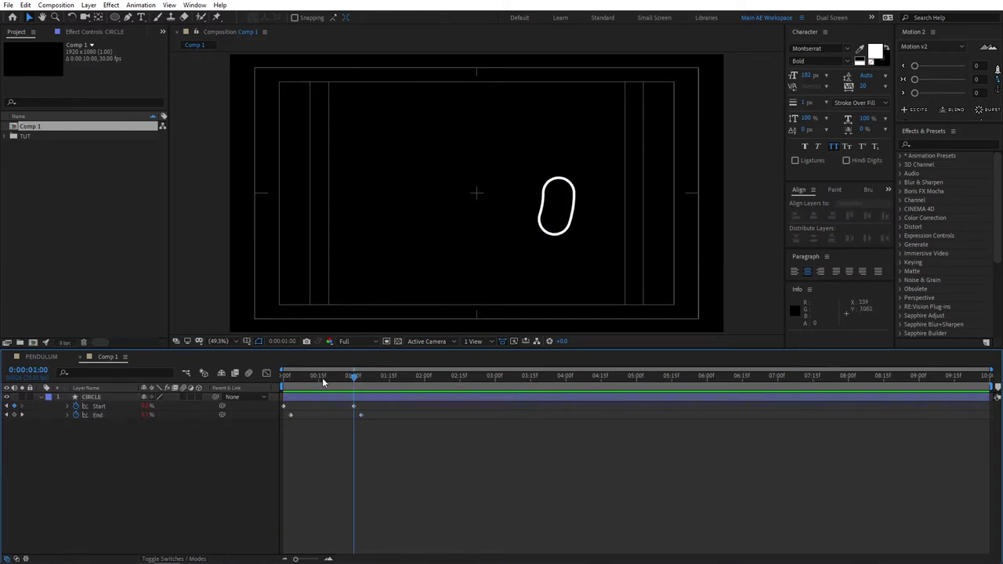
drag(322, 377, 257, 379)
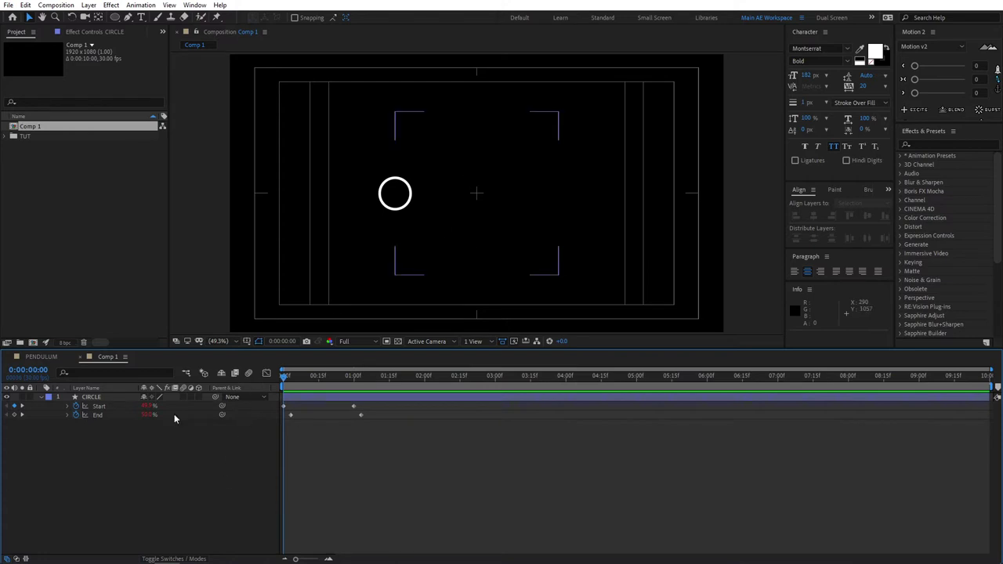
Pen-draw a line from the comp centre to the ring's centre, place it below CIRCLE, name it LINE.
key(slash)
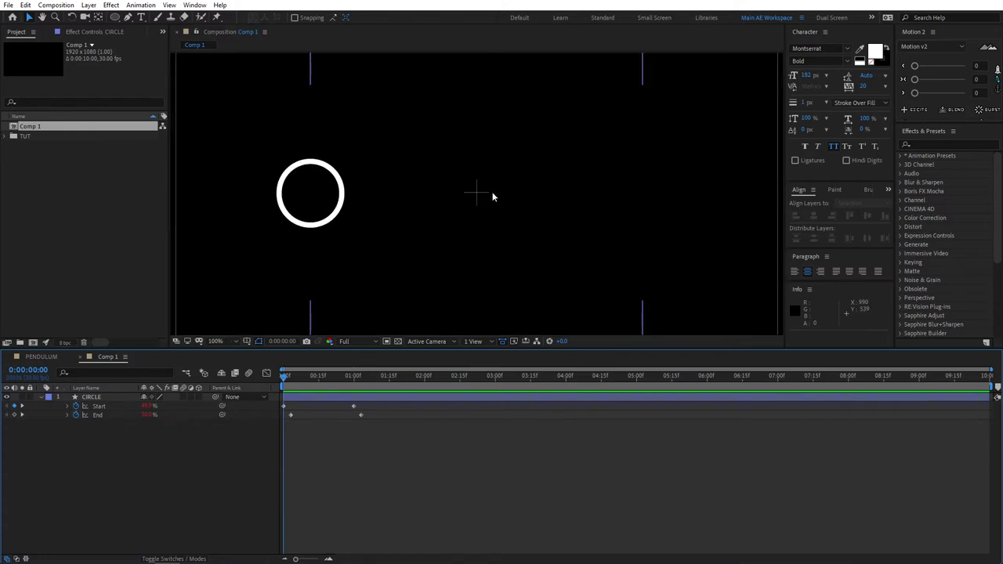
click(126, 18)
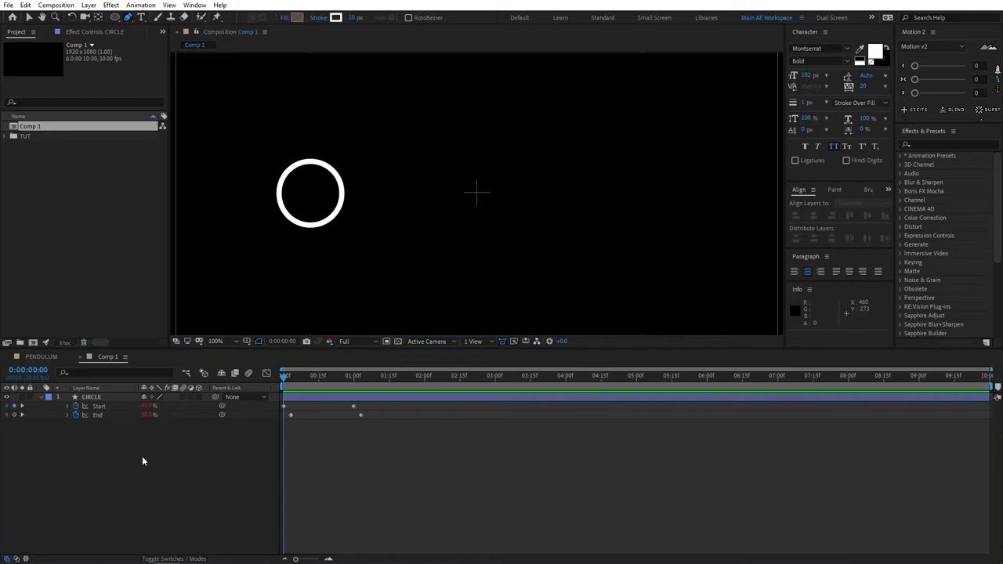
click(477, 194)
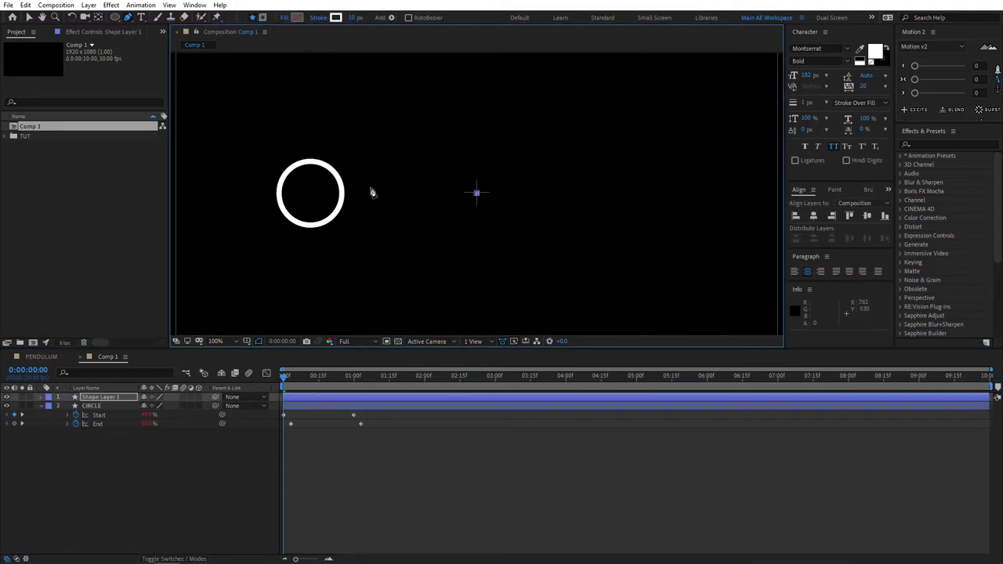
click(313, 193)
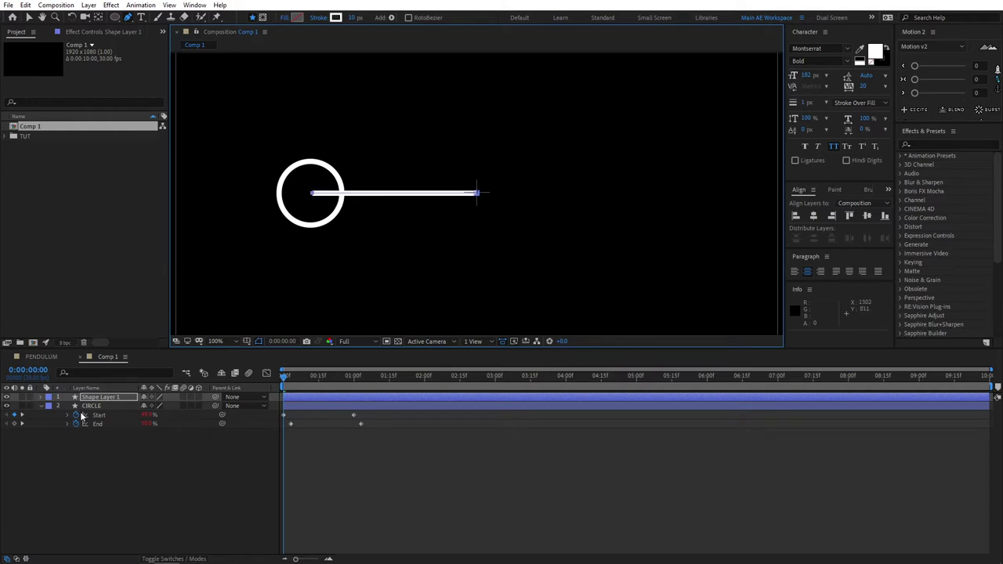
drag(102, 400, 101, 421)
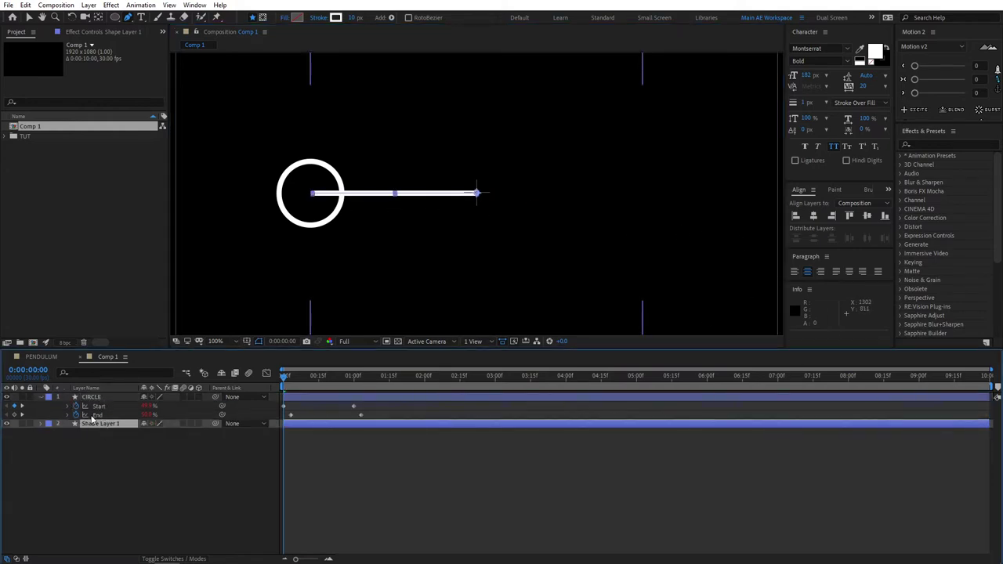
key(Return)
text(L)
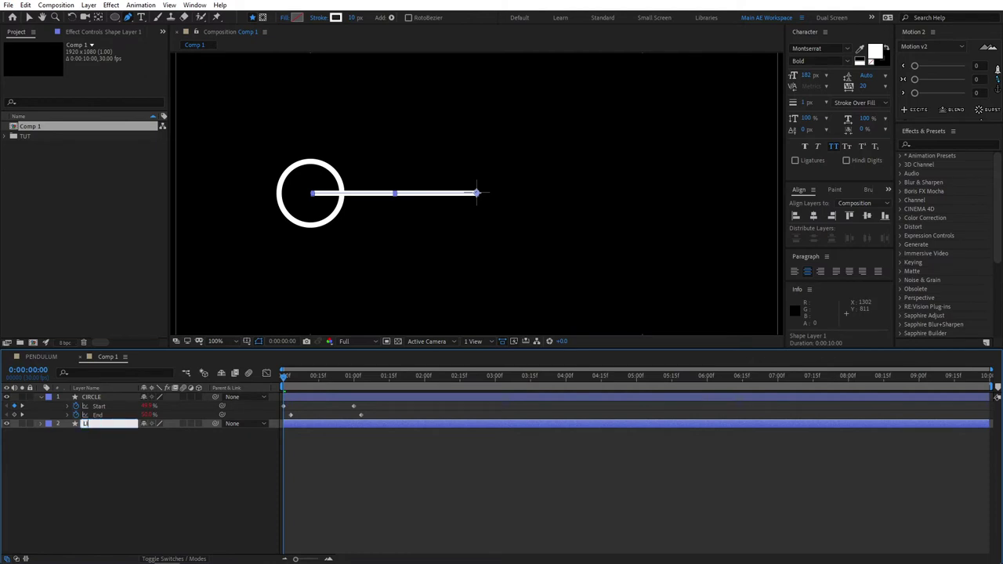
text(INE)
click(125, 473)
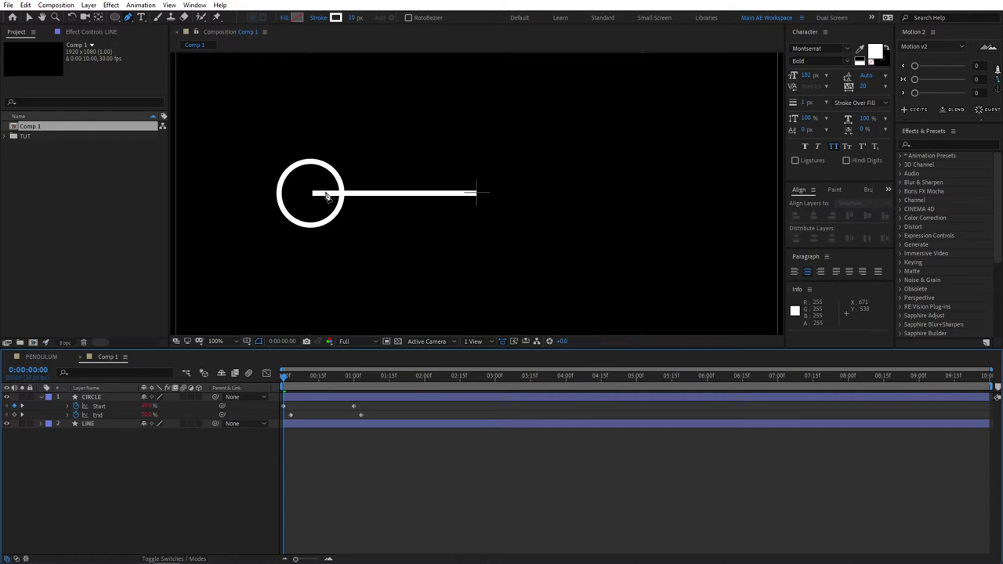
Give CIRCLE's Ellipse 1 a black fill so the line stops at the ring's edge.
click(41, 397)
click(40, 397)
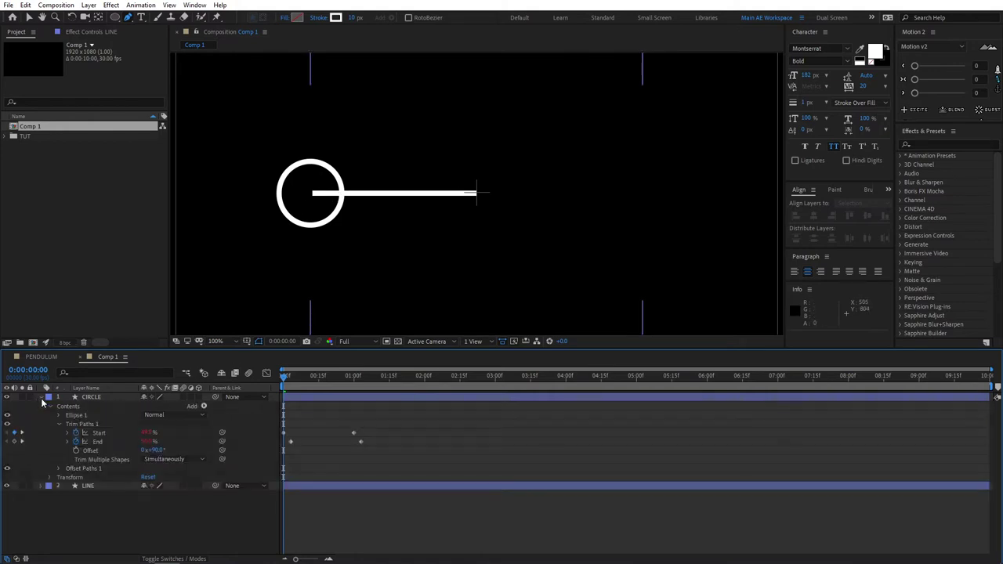
click(57, 416)
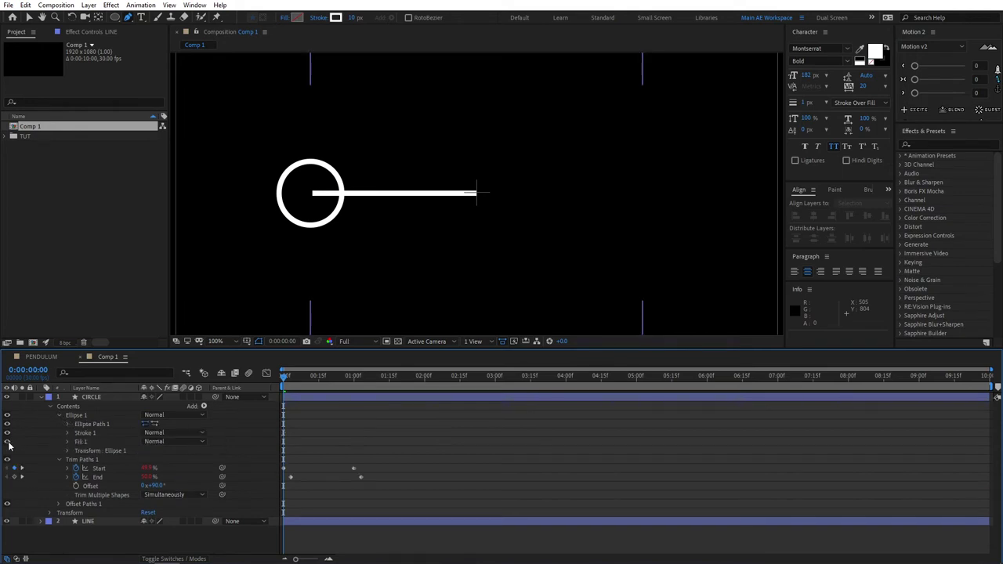
click(8, 441)
click(67, 442)
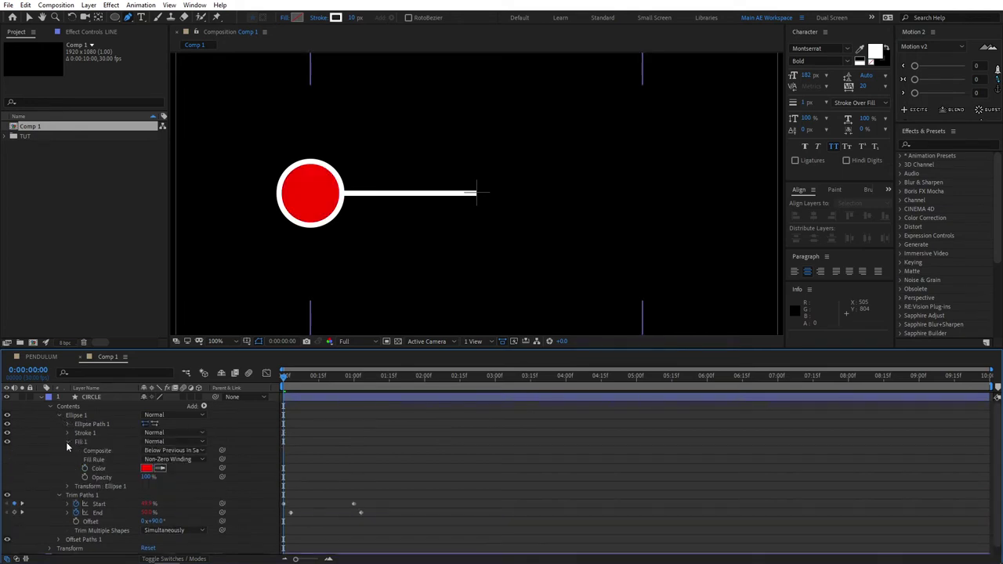
click(160, 469)
click(605, 202)
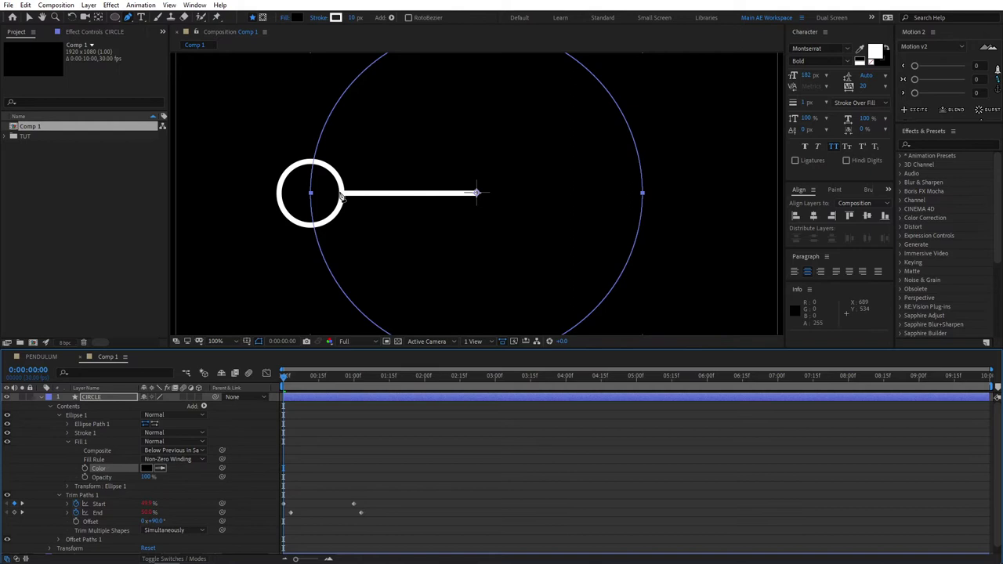
click(68, 442)
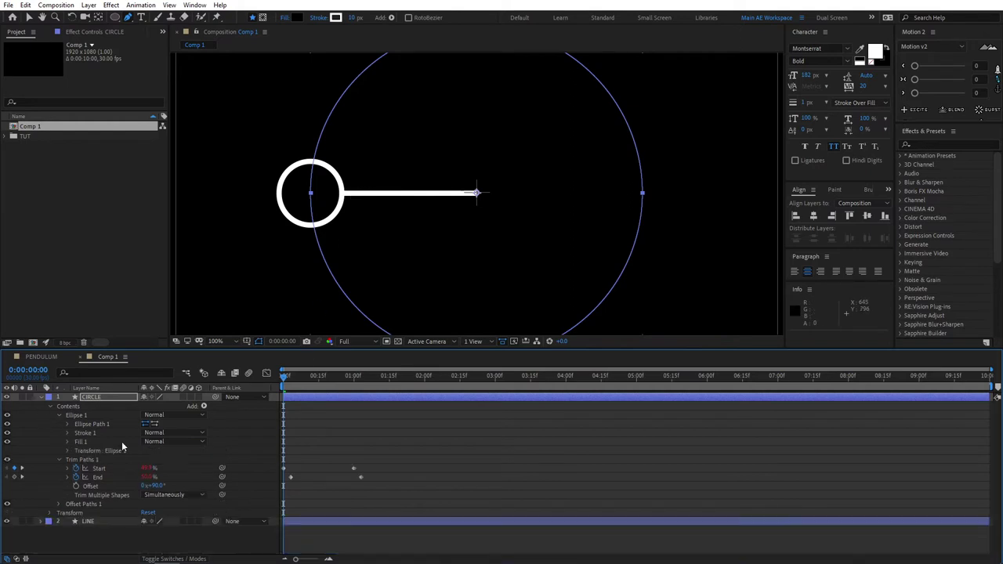
click(92, 521)
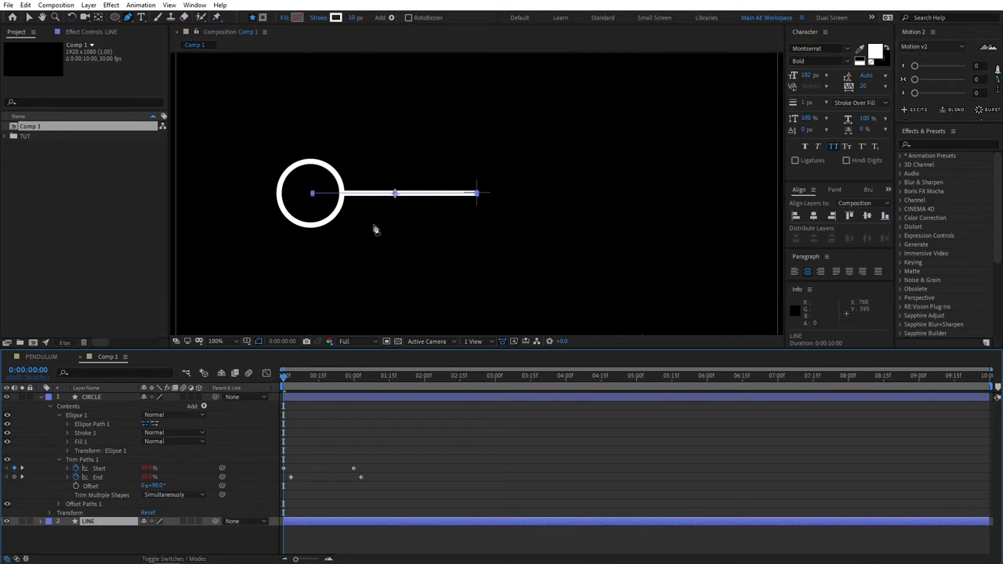
Move LINE's anchor point to its far end and keyframe Rotation from 0° to -180° at one second.
click(100, 17)
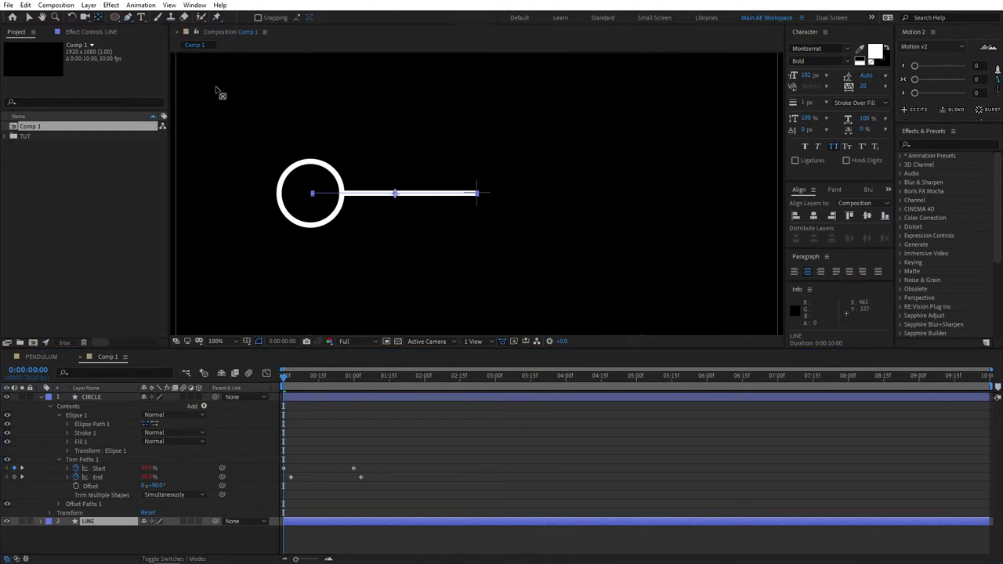
drag(398, 198, 476, 193)
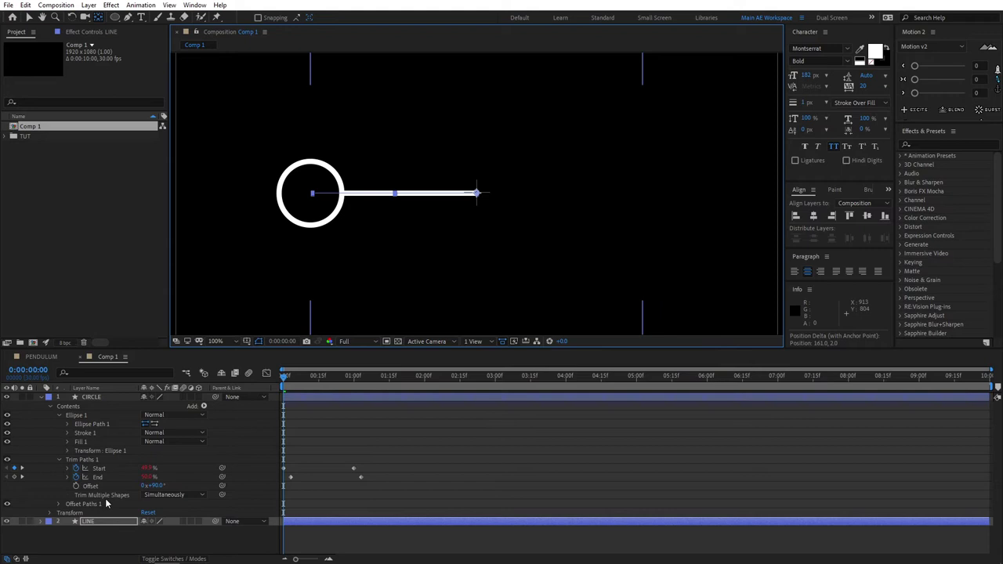
key(r)
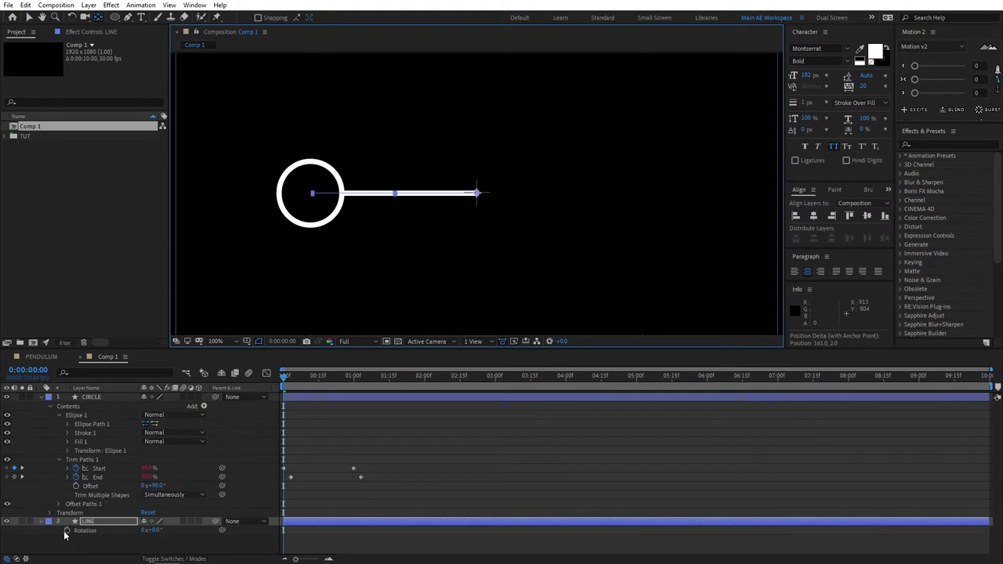
click(355, 376)
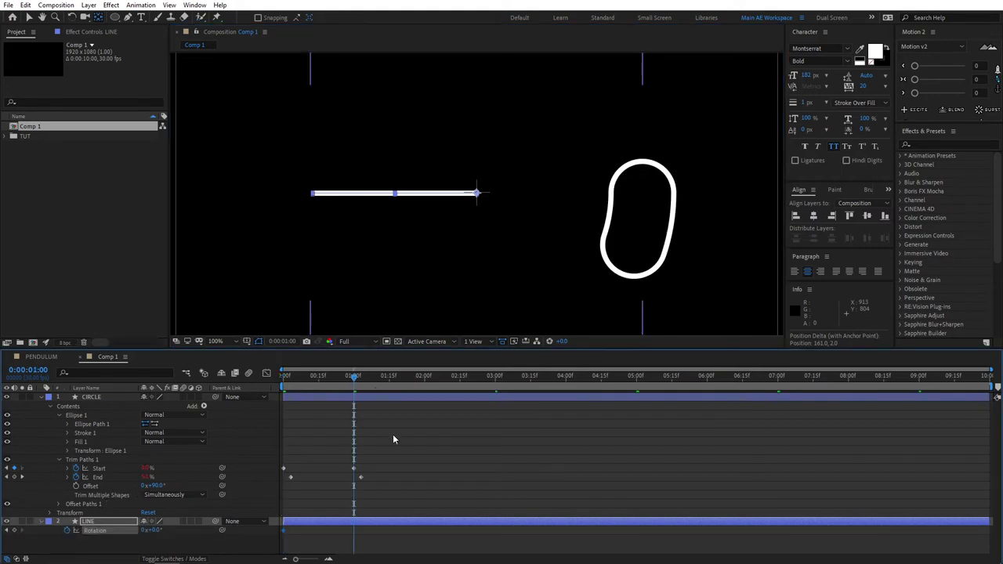
click(154, 530)
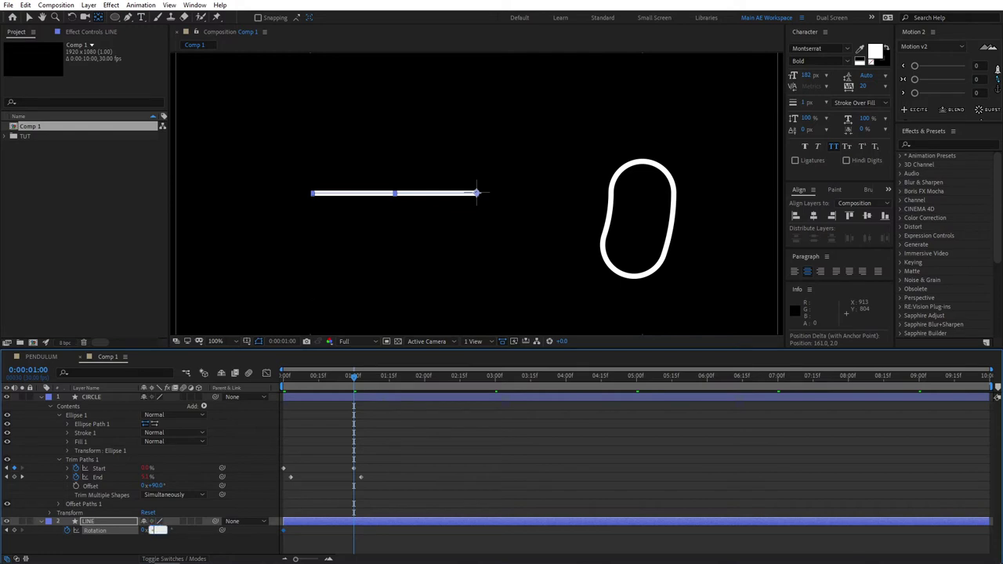
text(-180)
key(Return)
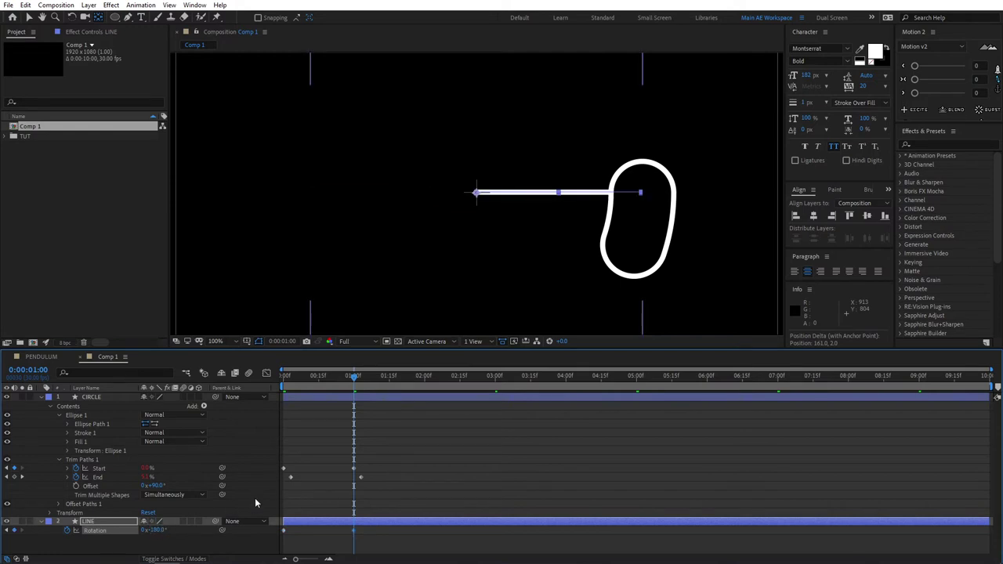
key(F2)
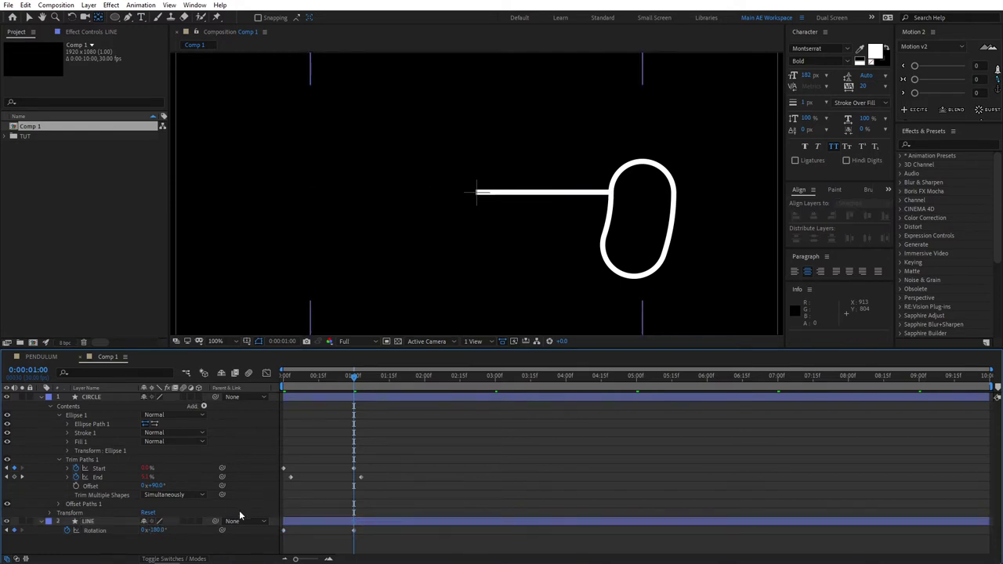
Easy Ease all CIRCLE and LINE keyframes and stretch their influence to about 70% in the Graph Editor.
key(u)
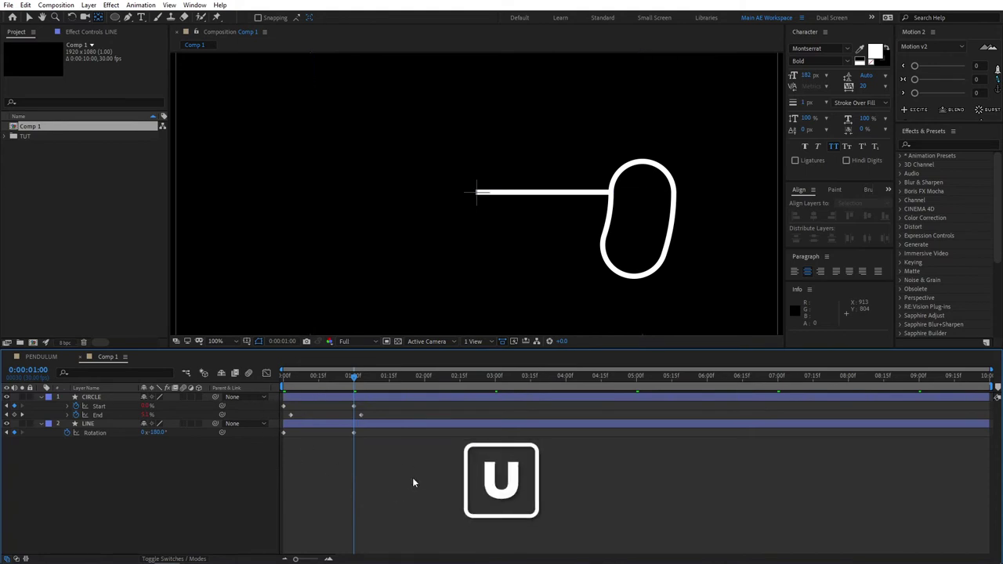
drag(441, 464, 279, 406)
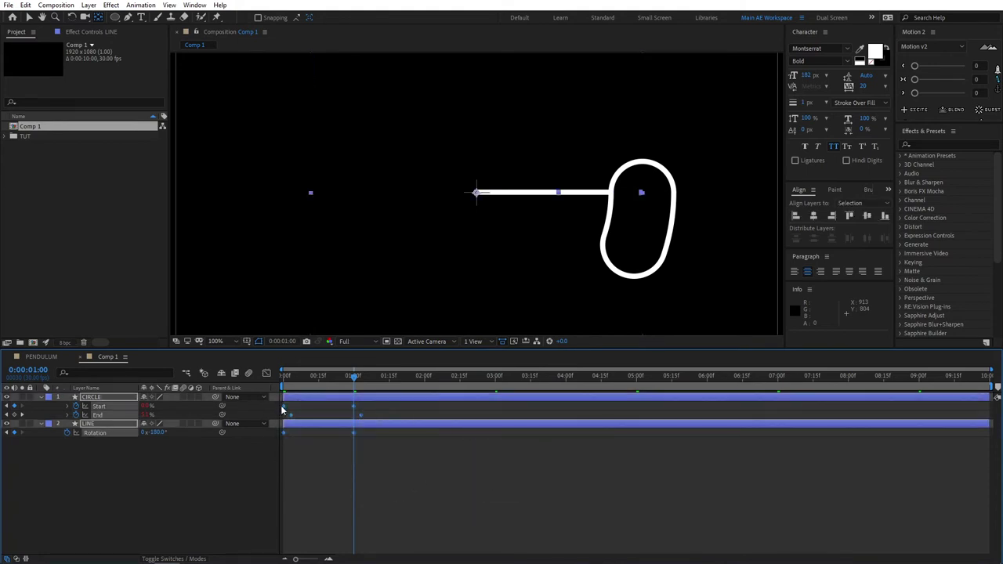
key(F9)
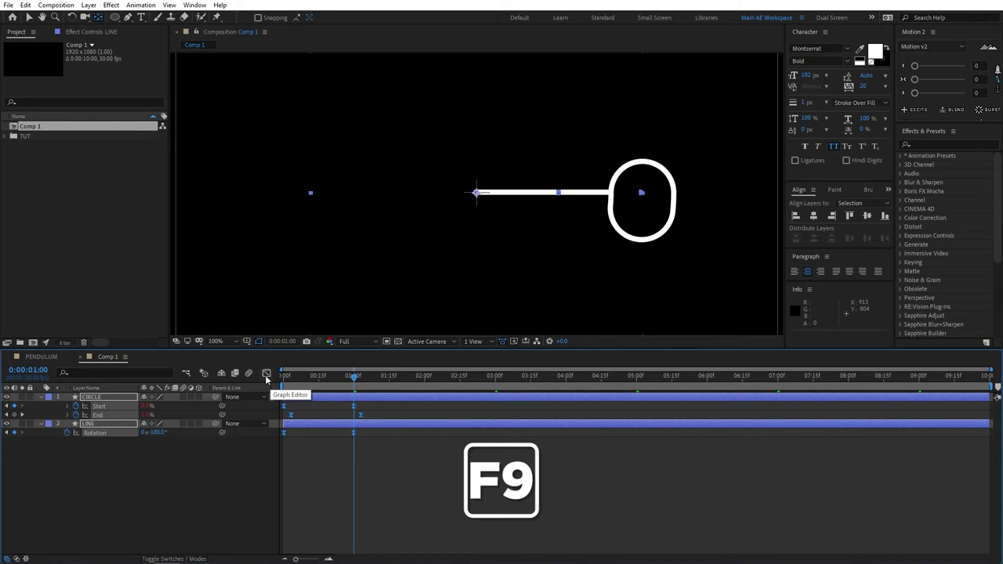
click(267, 373)
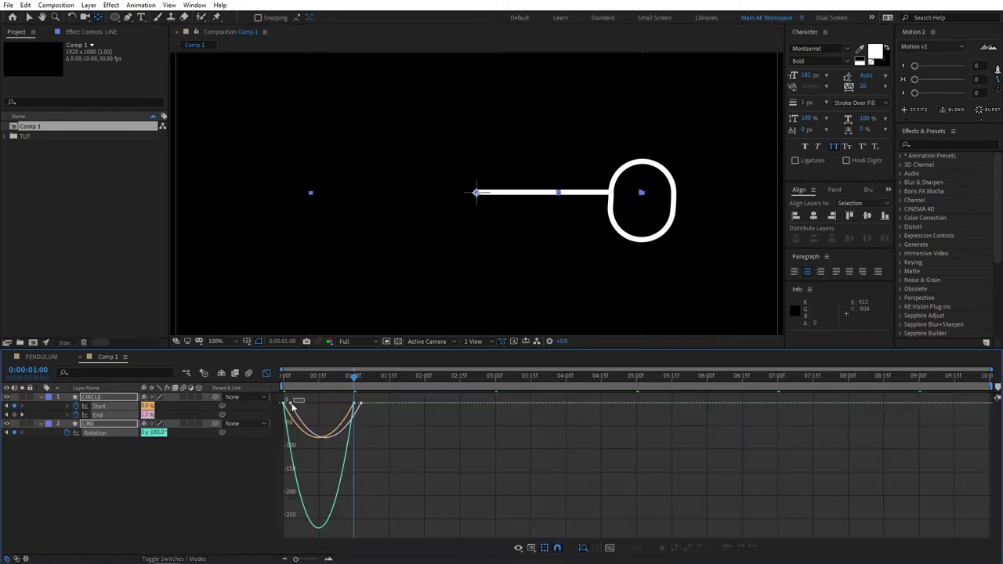
drag(292, 405, 317, 411)
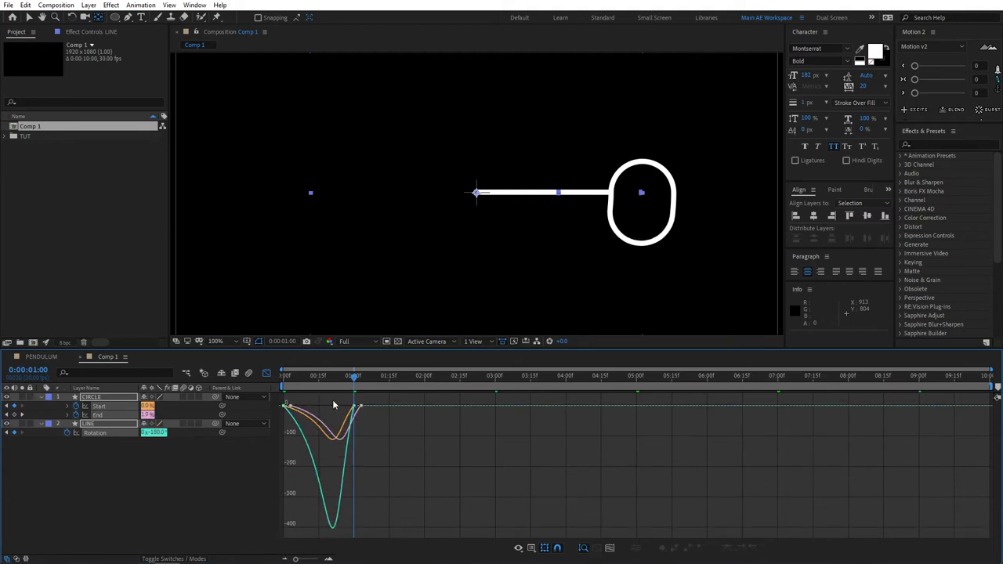
click(356, 408)
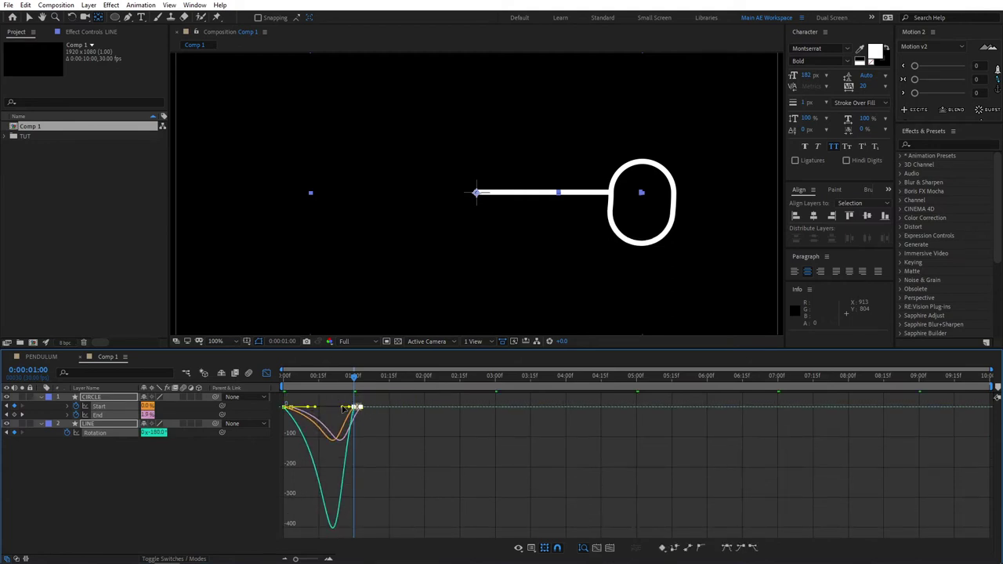
drag(340, 409, 330, 413)
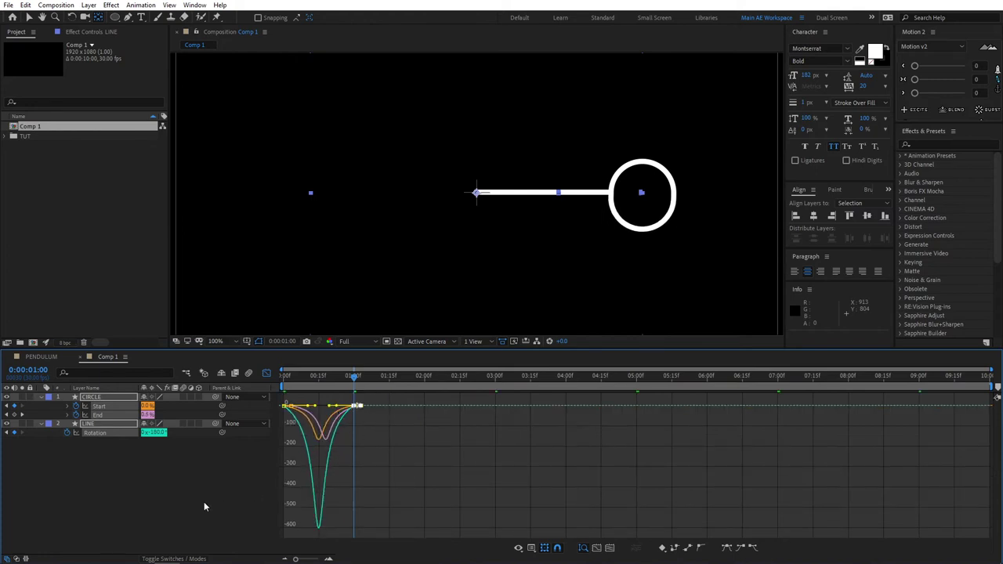
click(203, 502)
Add a loopOut("pingpong") expression to the LINE layer's Rotation from the first frame.
click(266, 373)
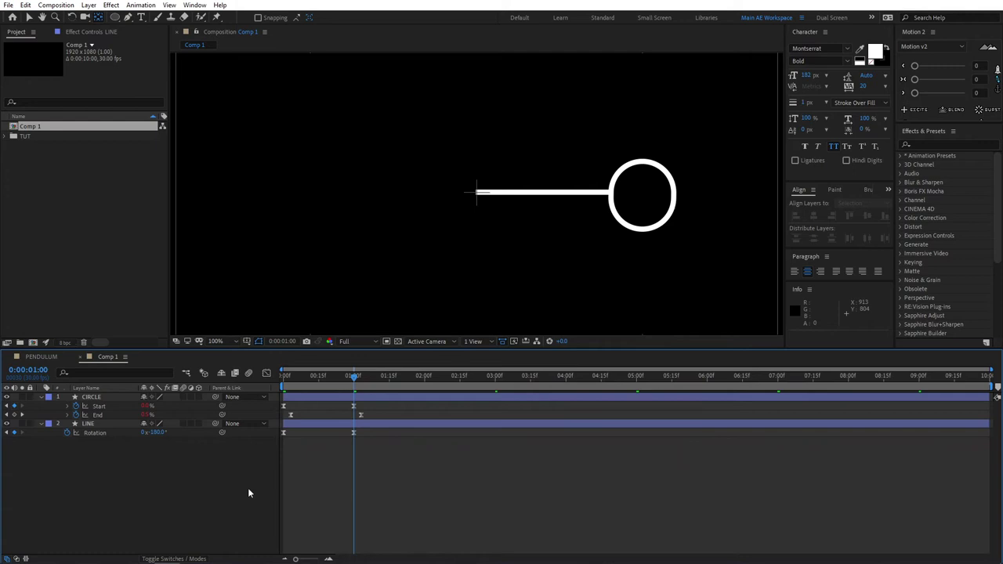
drag(318, 378, 382, 383)
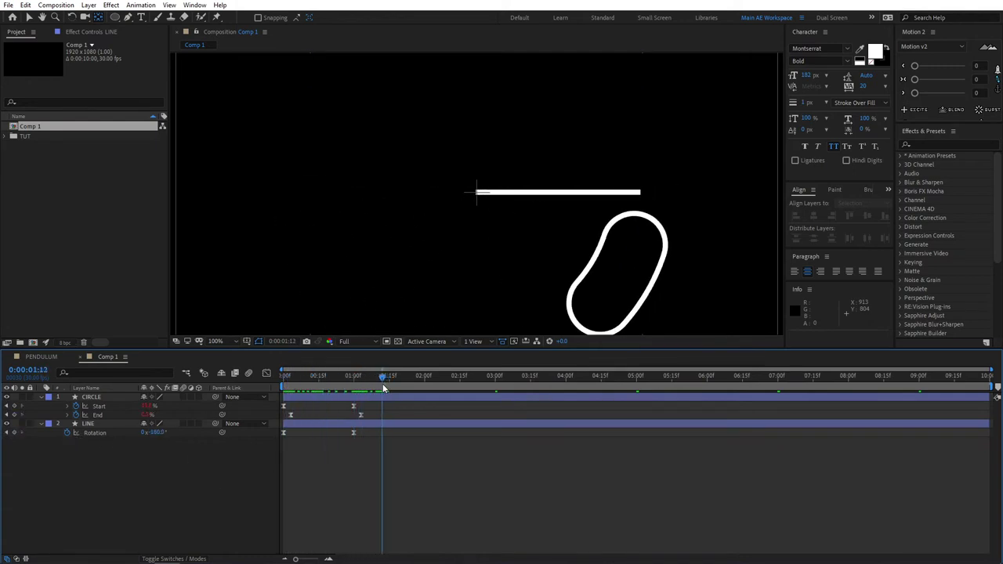
click(100, 420)
click(107, 456)
click(82, 433)
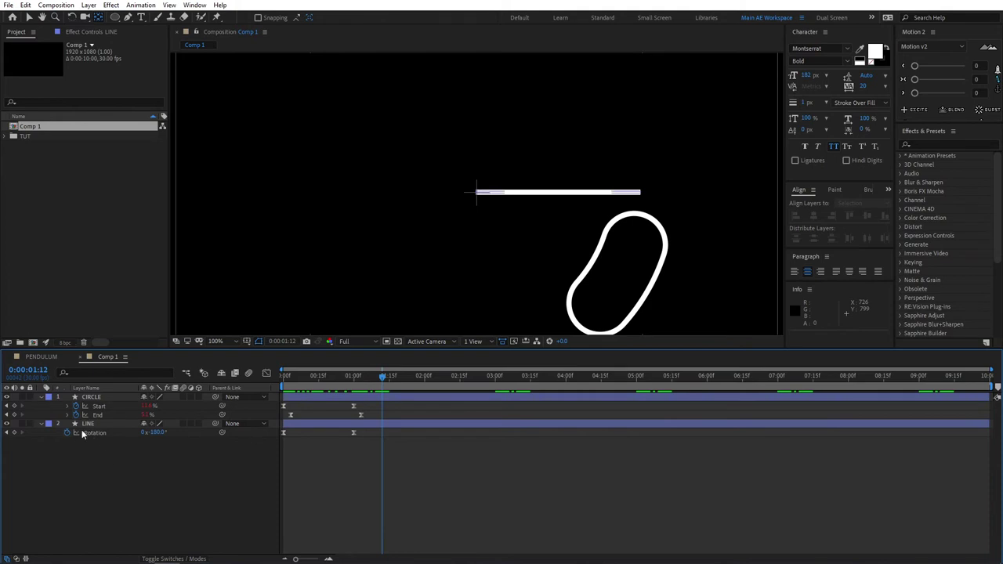
alt+click(69, 436)
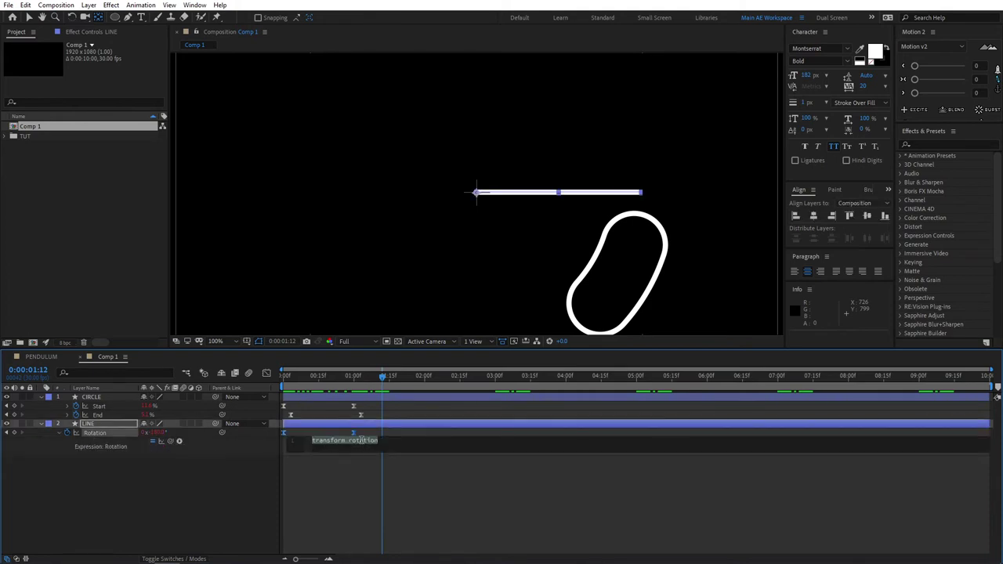
text(loopOut("pingpong"))
click(259, 484)
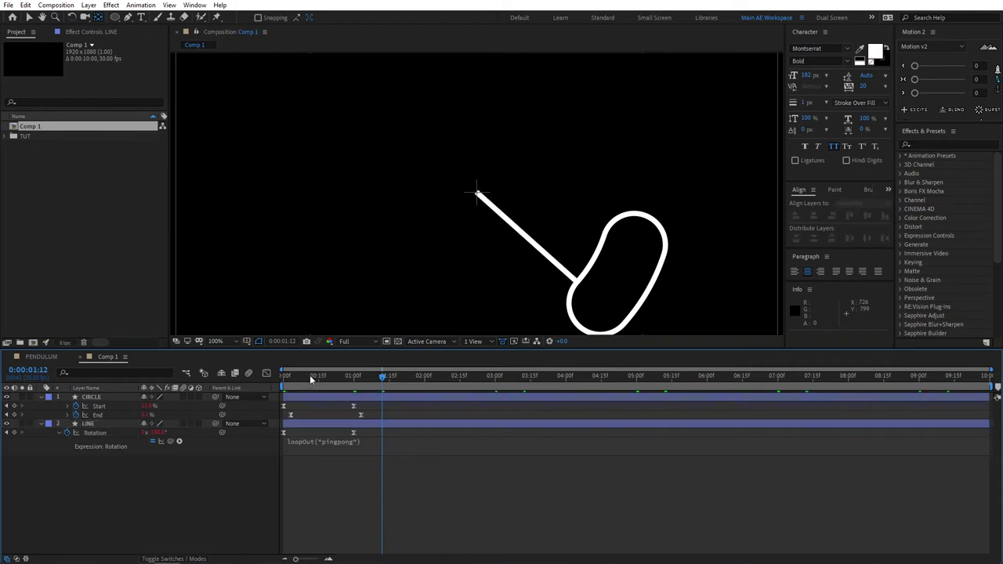
Preview the continuous back-and-forth swing with the composition fitted in the viewer.
key(Home)
key(comma)
key(space)
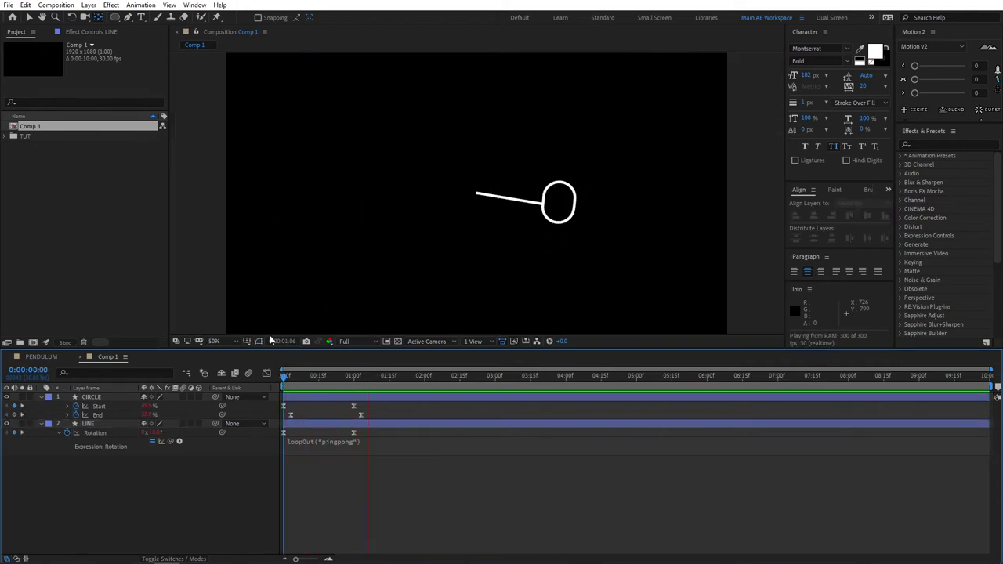
click(219, 341)
click(226, 363)
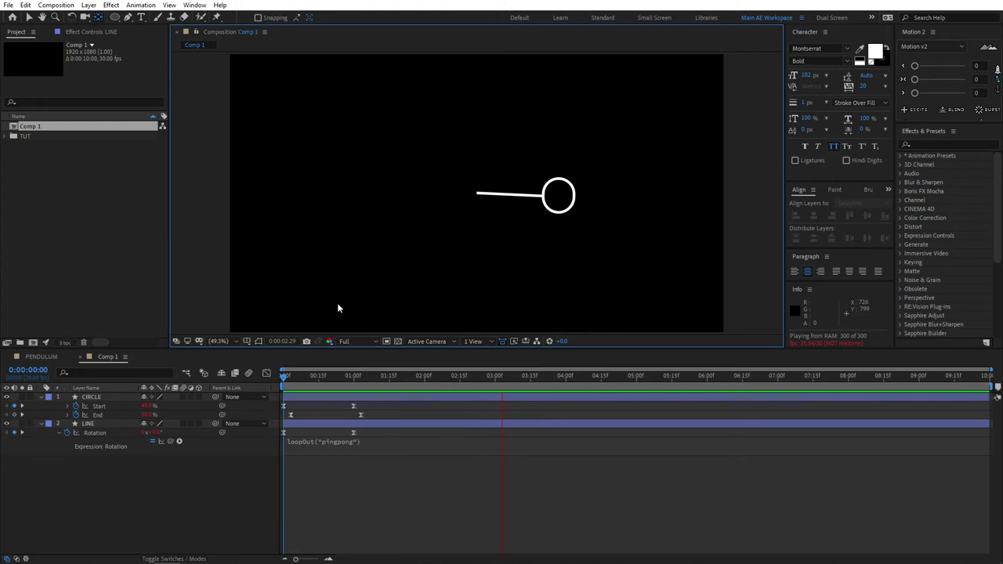
key(space)
key(apostrophe)
Collapse the layers' expanded properties and pan the composition view up slightly.
click(235, 443)
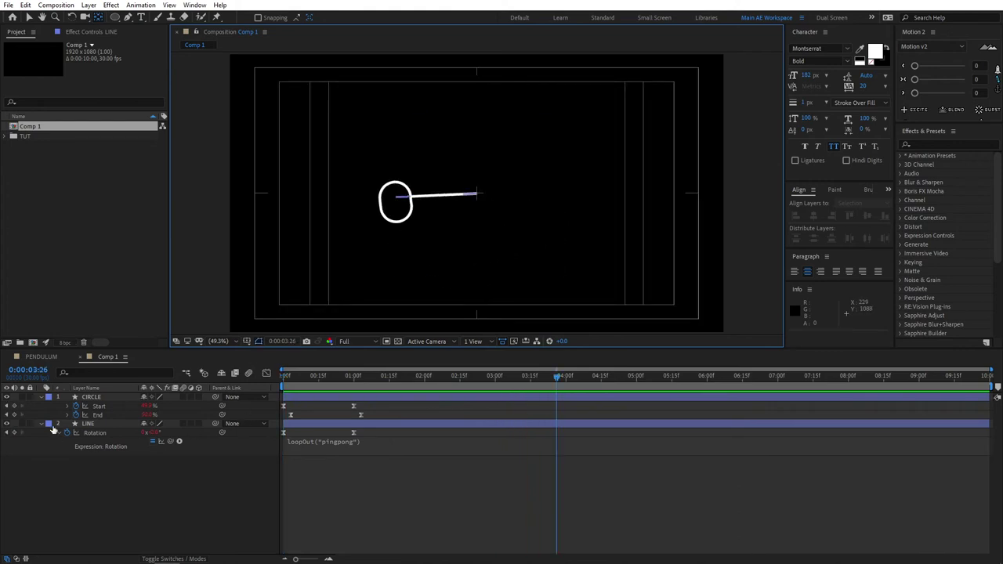
key(u)
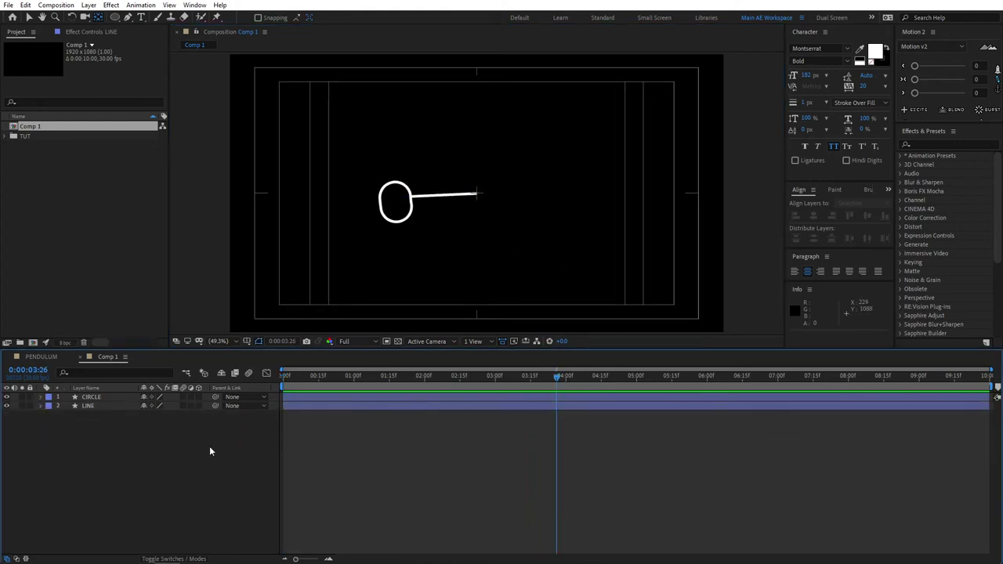
scroll(409, 246, up, 1)
scroll(408, 245, up, 4)
scroll(399, 246, down, 2)
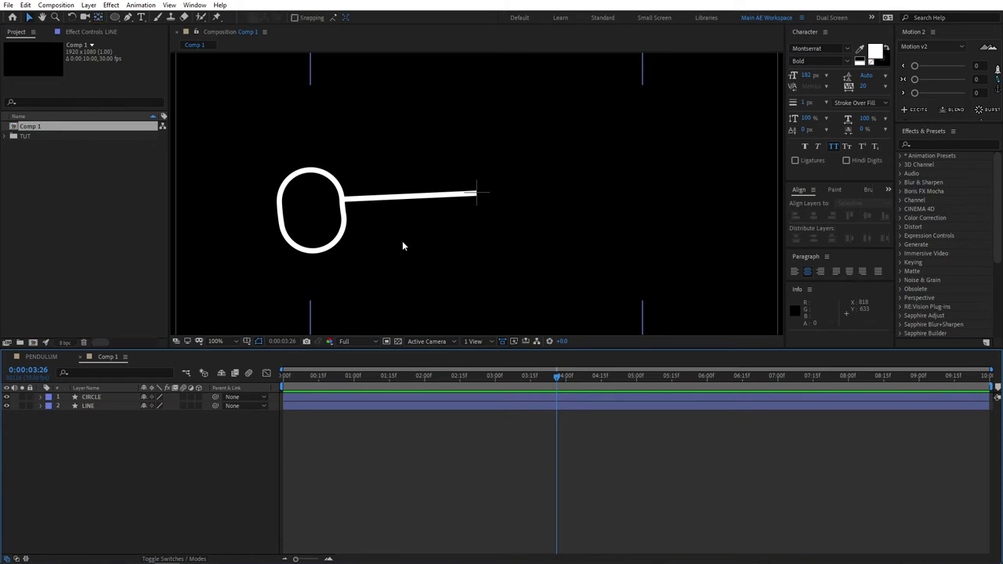
drag(412, 241, 416, 183)
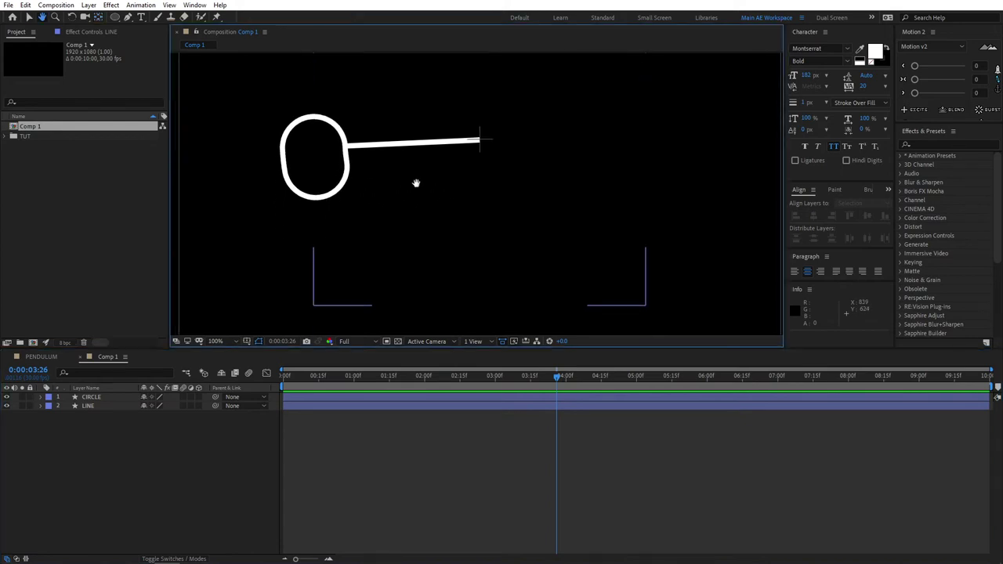
Group CIRCLE's Ellipse 1 and Trim Paths into a shape group named PENDULUM.
click(90, 399)
click(41, 397)
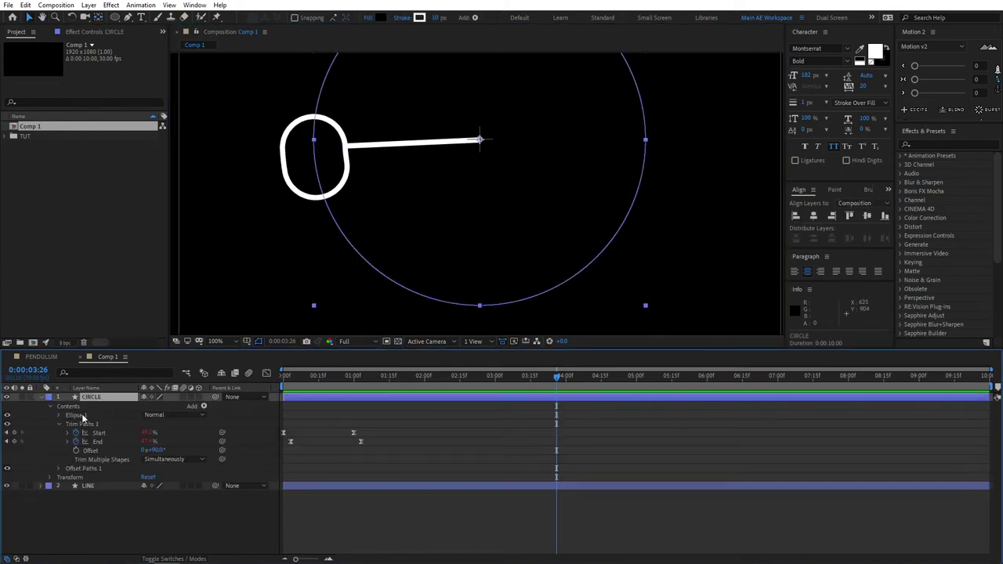
click(59, 424)
click(76, 414)
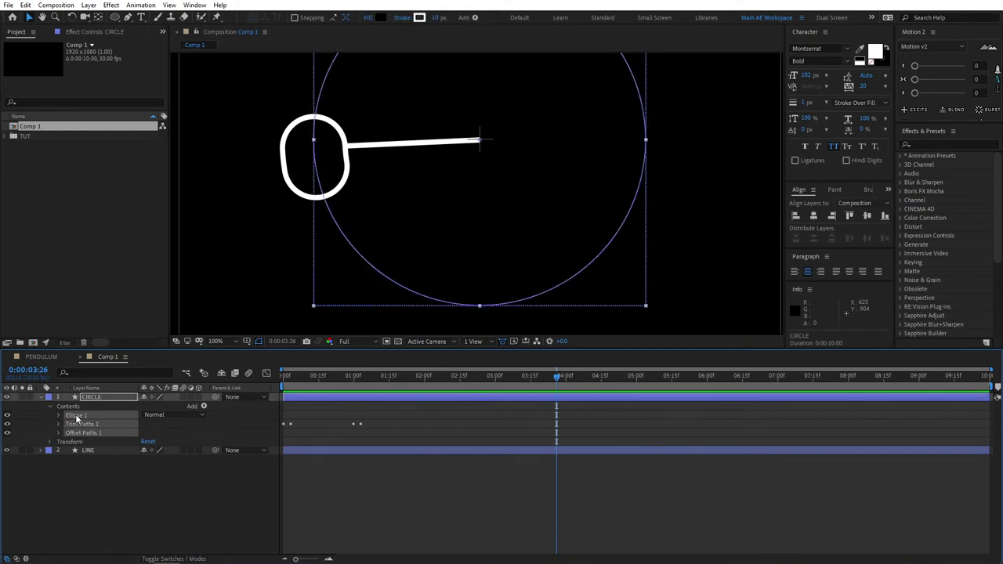
right_click(76, 418)
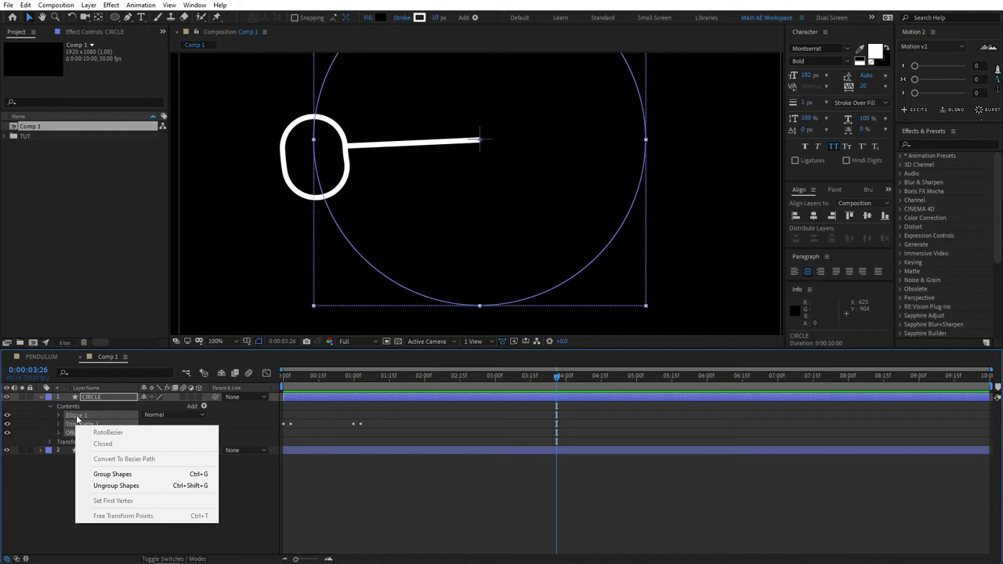
click(133, 475)
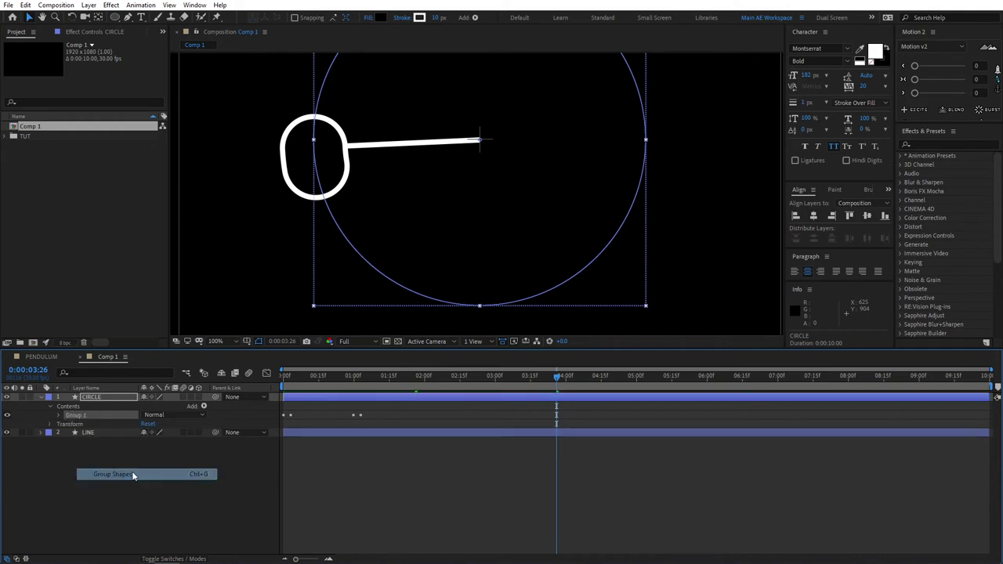
key(Return)
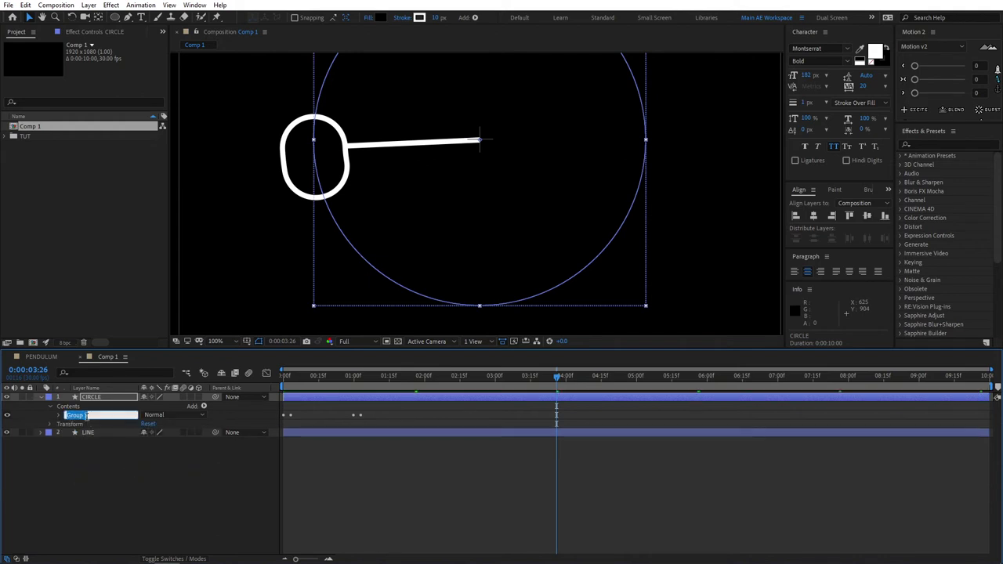
text(PENDULUM)
click(70, 506)
Duplicate the PENDULUM group, move the copy below it, and rename it TRAIL.
click(86, 419)
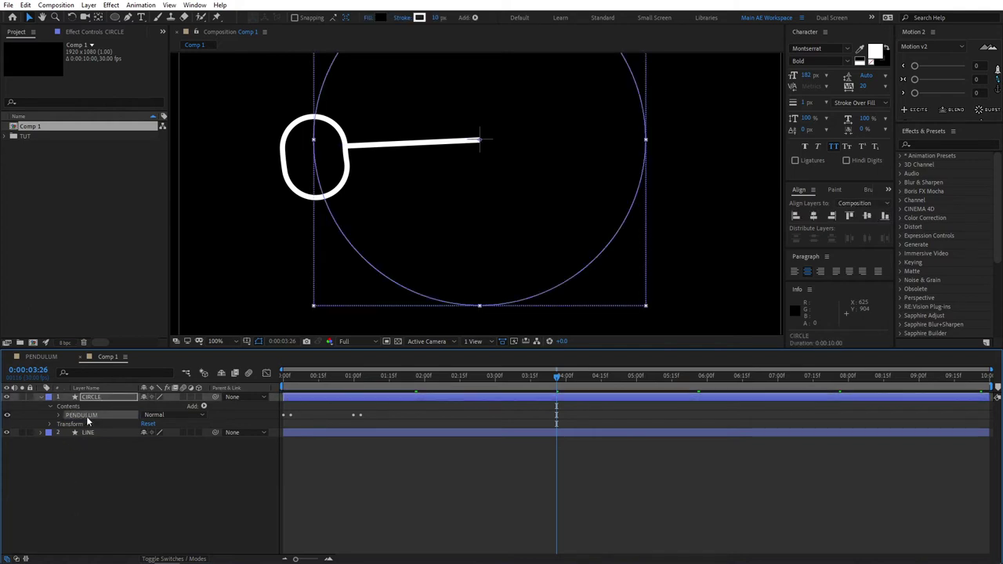
key(ctrl+d)
drag(87, 421, 86, 431)
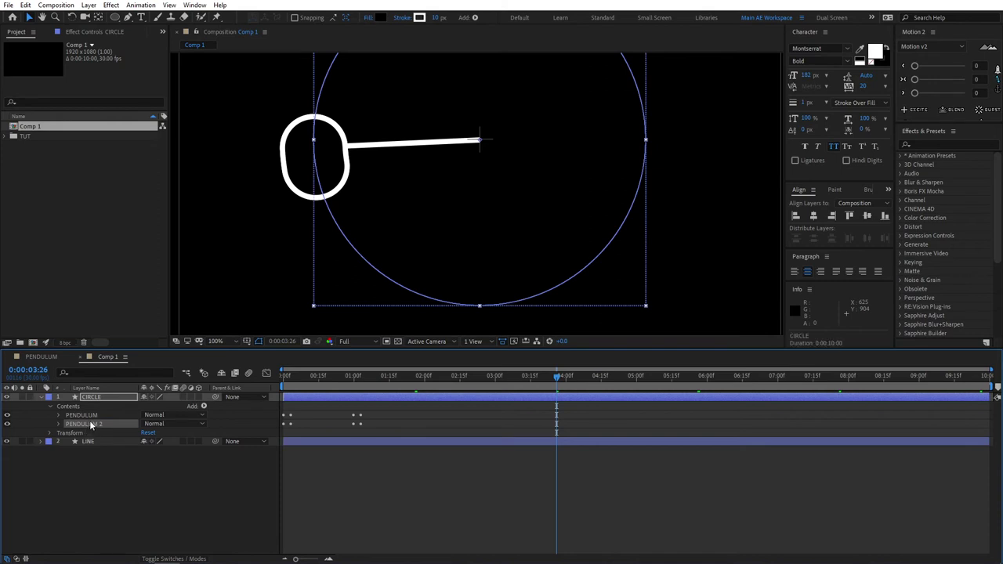
key(Return)
text(TRA)
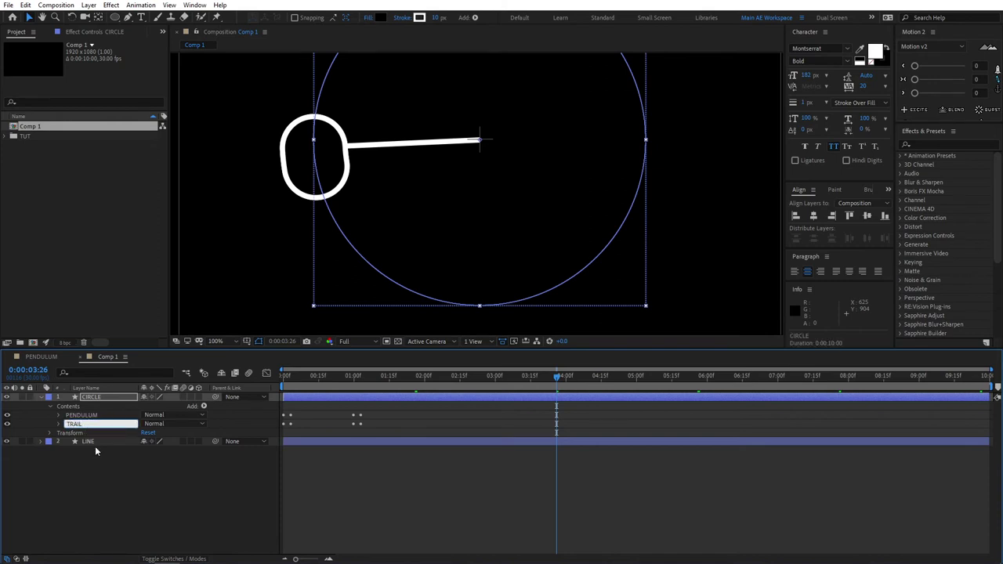
text(IL)
key(Return)
click(59, 424)
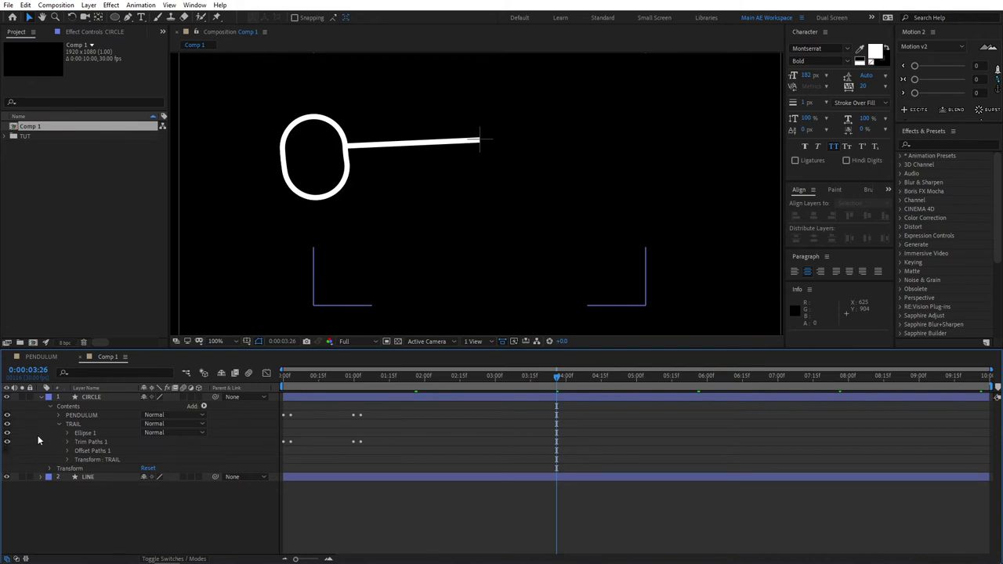
Add a dash of 10 to TRAIL's stroke and select its two Trim Paths End keyframes.
click(66, 433)
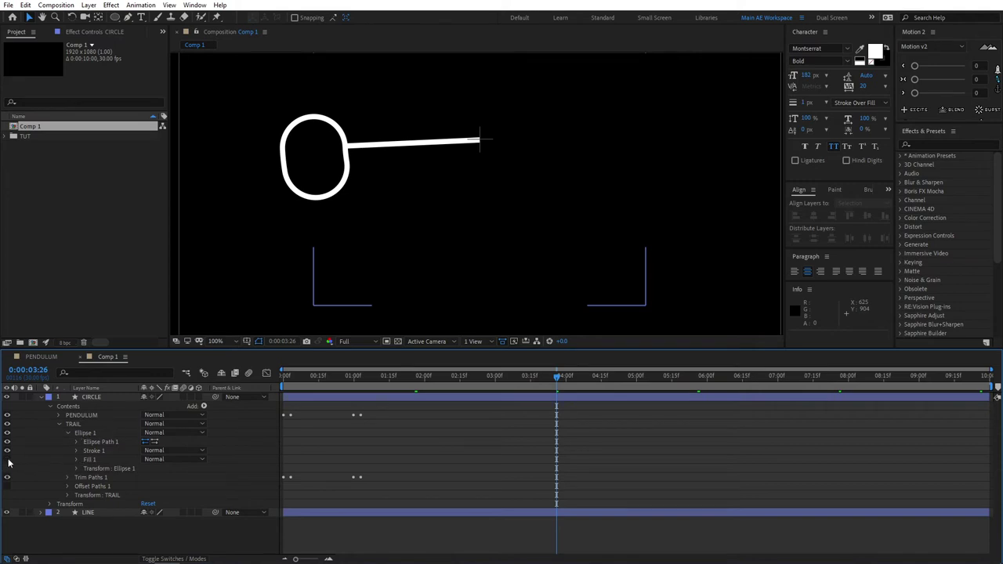
click(77, 451)
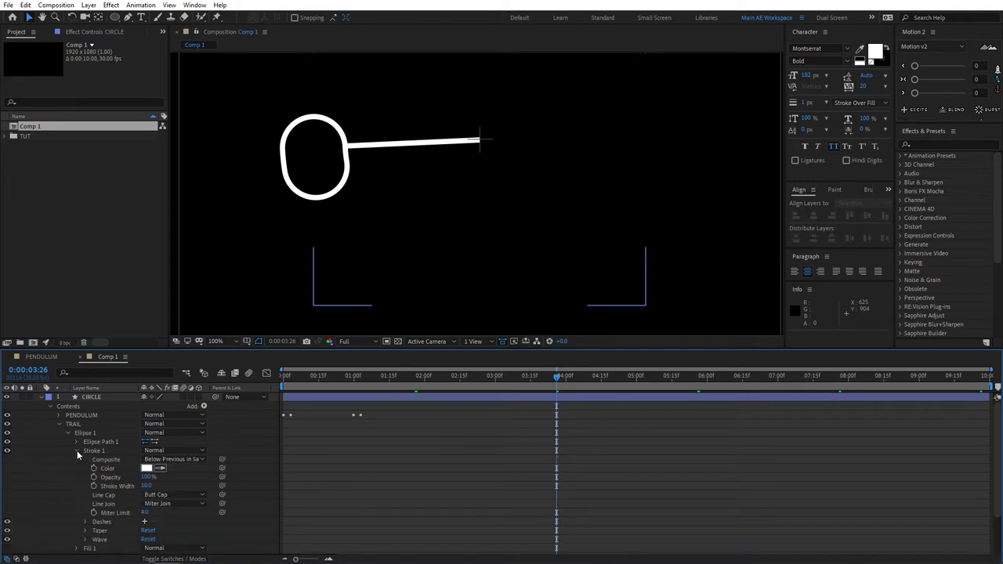
click(144, 521)
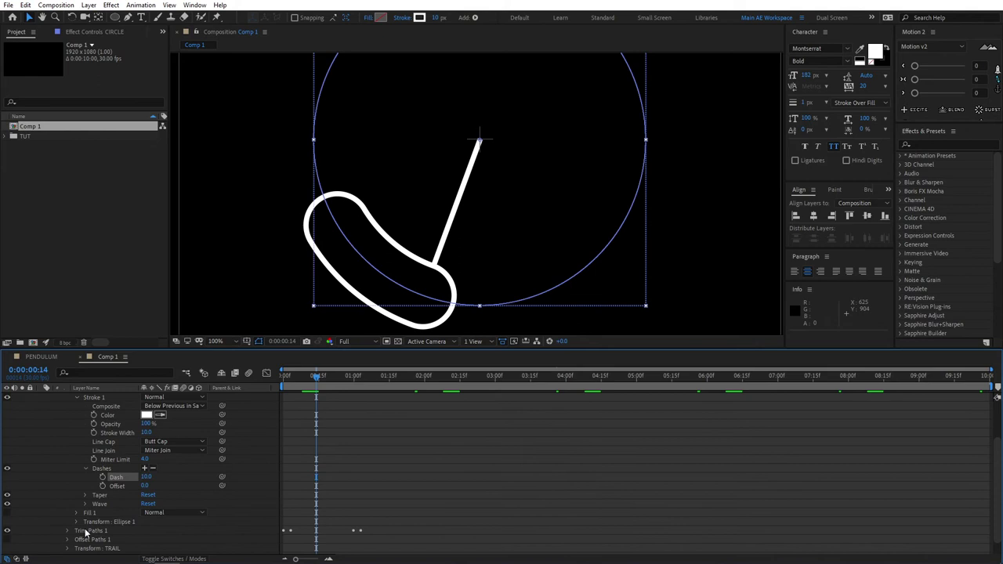
scroll(340, 478, down, 4)
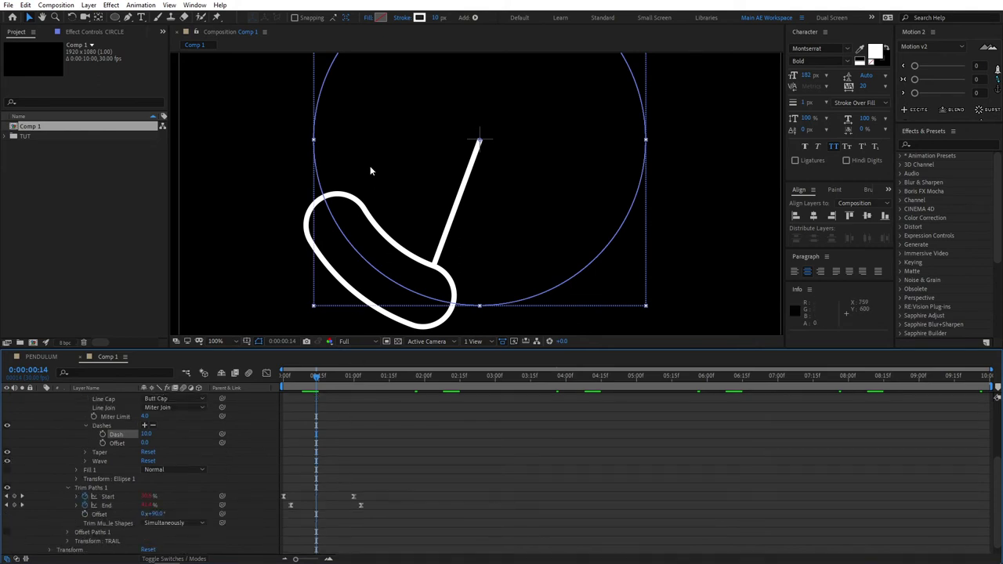
mouse_move(384, 522)
mouse_down()
mouse_move(287, 506)
mouse_move(295, 510)
mouse_up()
Set TRAIL's Dash to 27 with Round Cap line ends, then preview the trailing swing.
key(space)
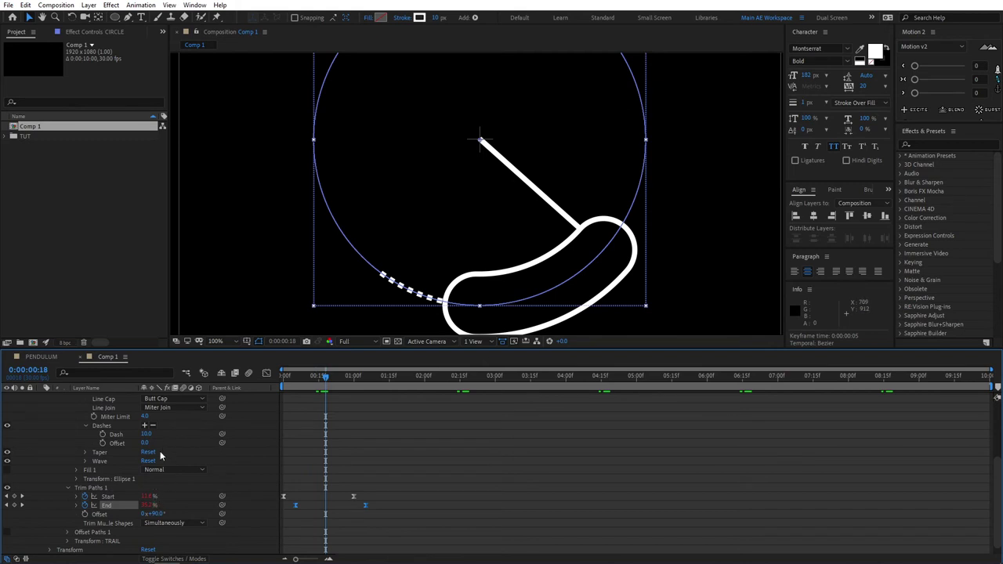
drag(145, 434, 155, 436)
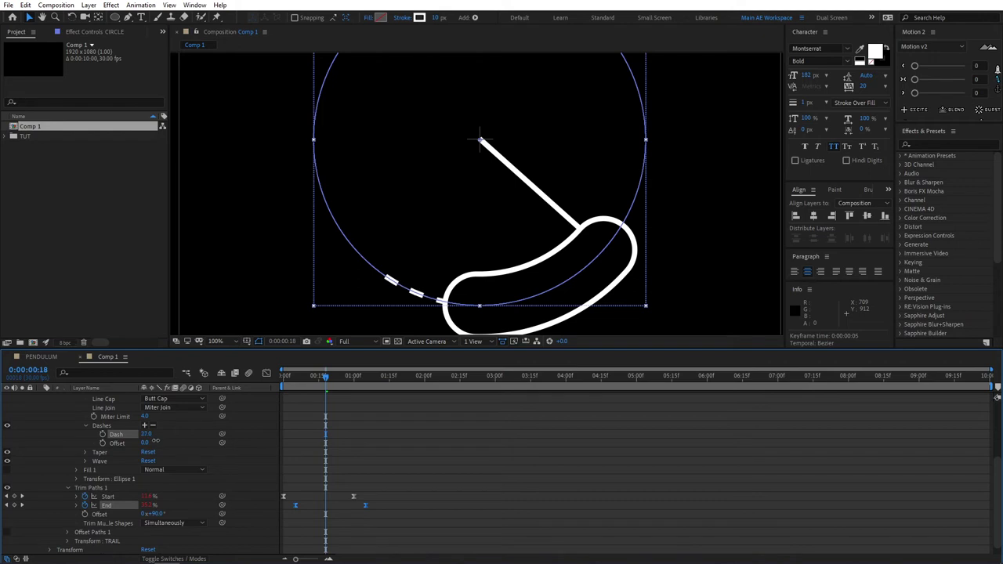
click(154, 400)
click(173, 421)
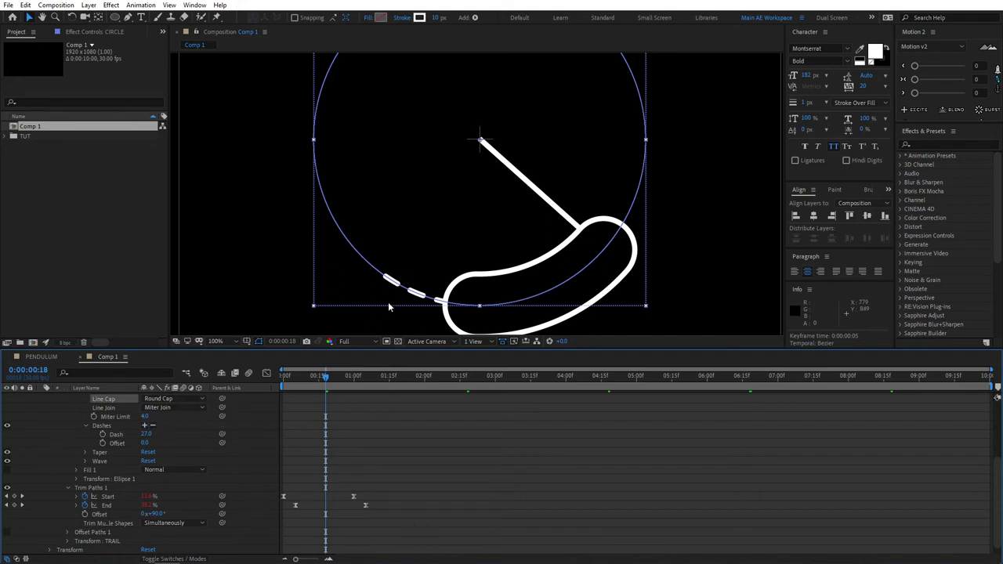
key(space)
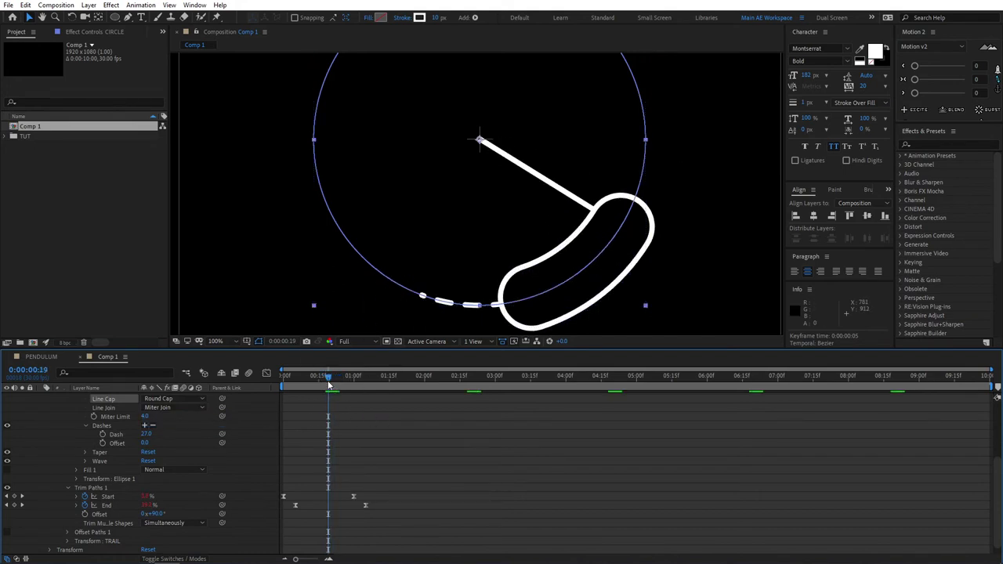
mouse_move(329, 376)
mouse_down()
mouse_move(354, 377)
mouse_move(320, 392)
mouse_up()
scroll(69, 435, up, 3)
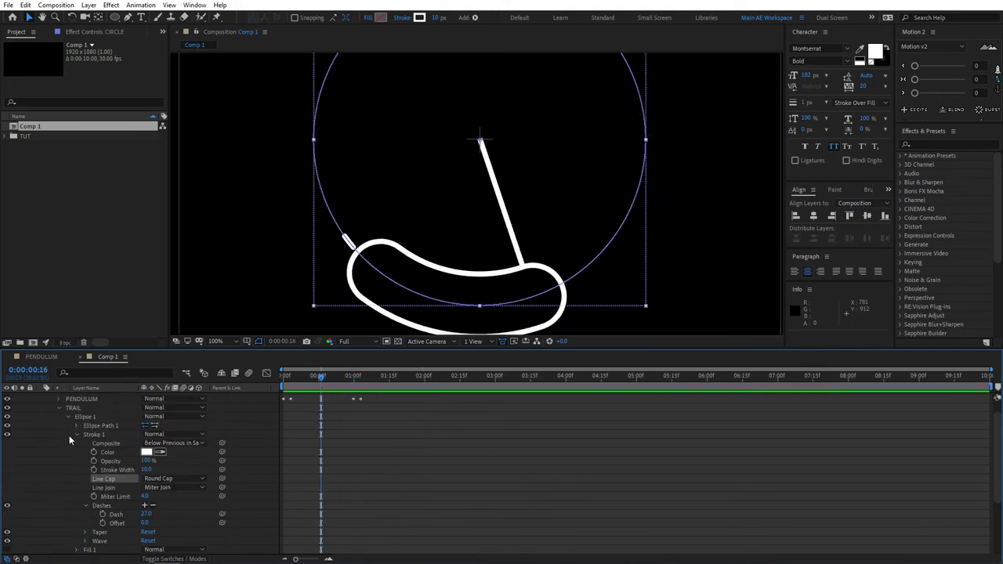
Duplicate TRAIL as TRAIL 2 and enlarge its ellipse Size to 753.4.
click(59, 408)
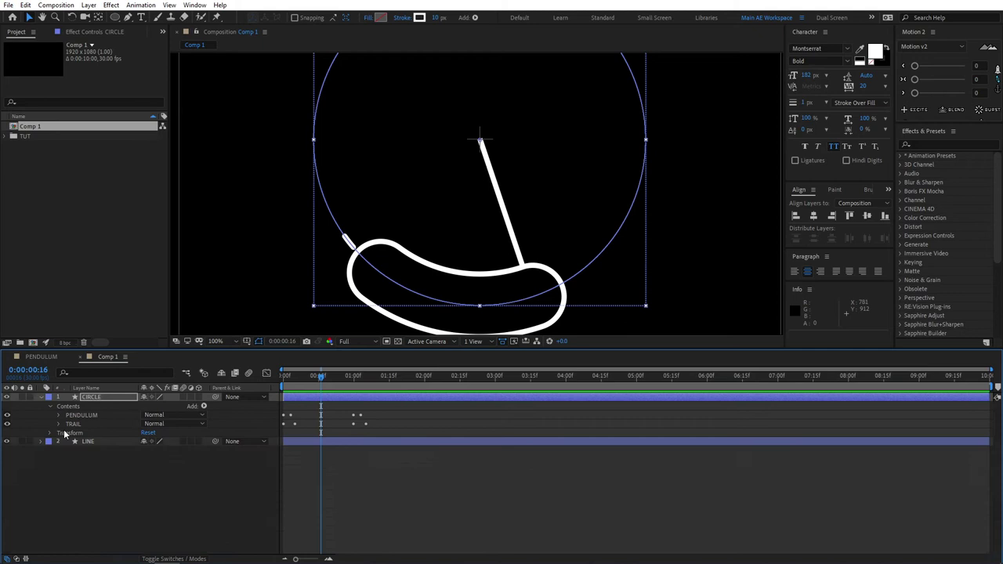
click(81, 415)
click(73, 424)
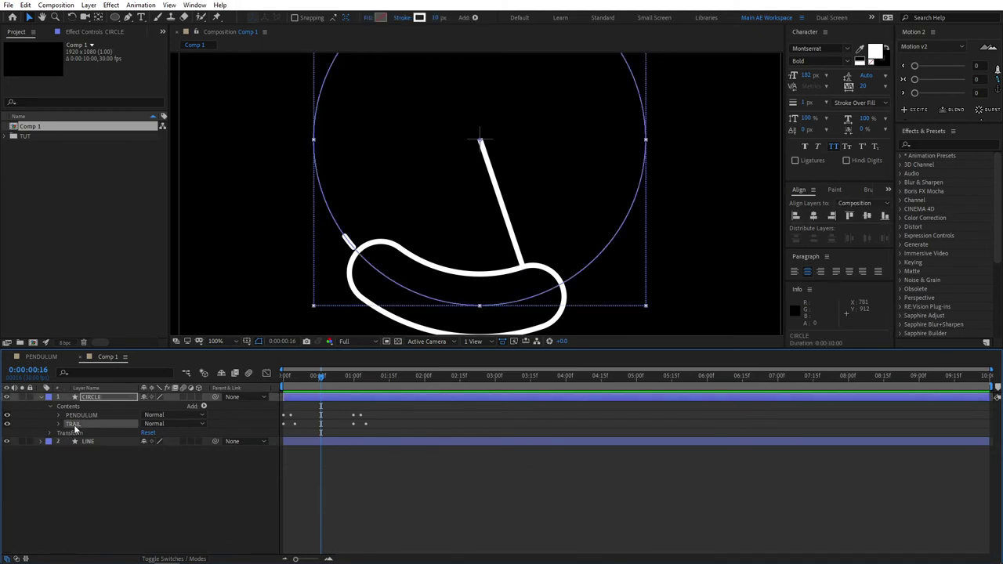
key(ctrl+d)
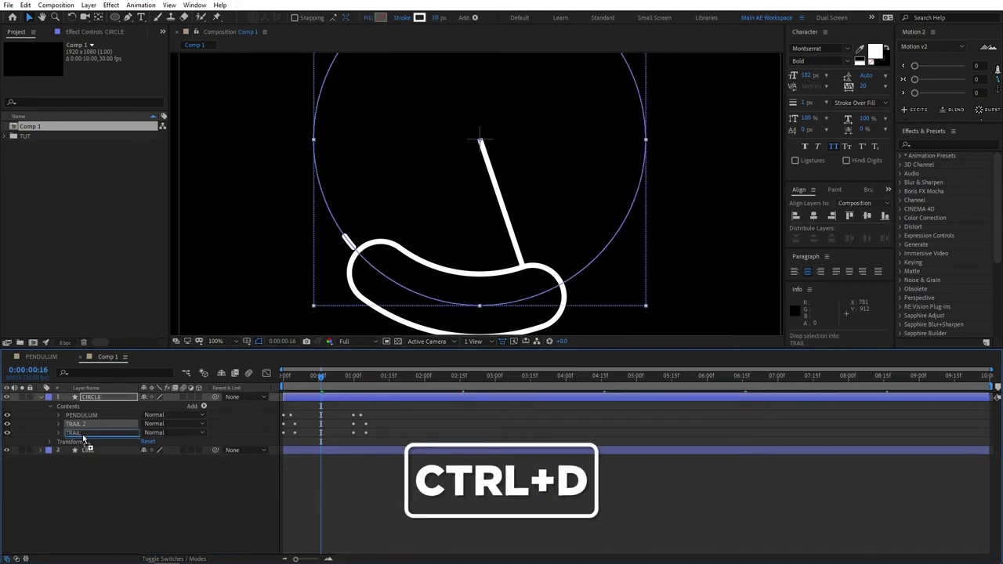
click(58, 433)
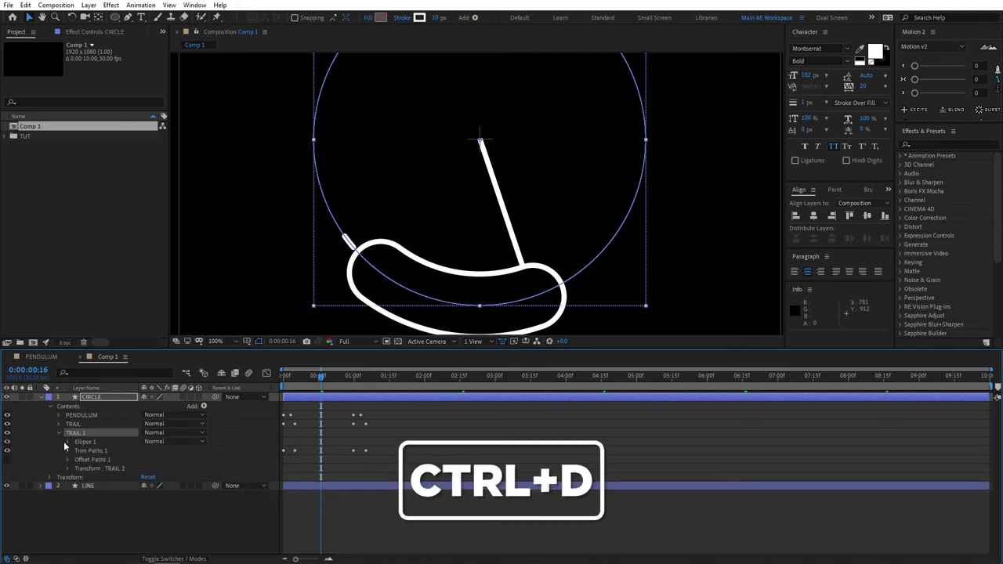
click(68, 441)
click(76, 451)
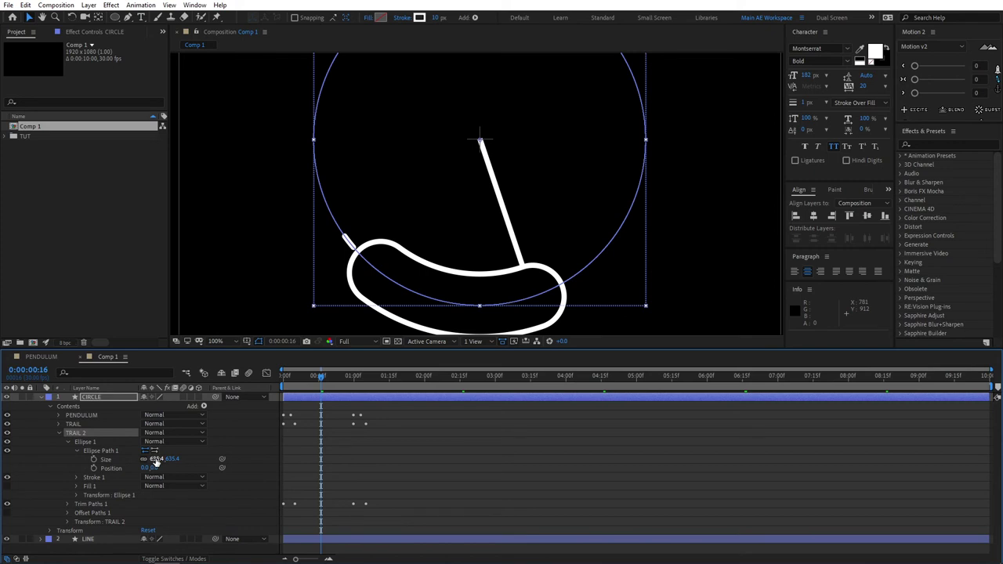
drag(156, 462, 209, 450)
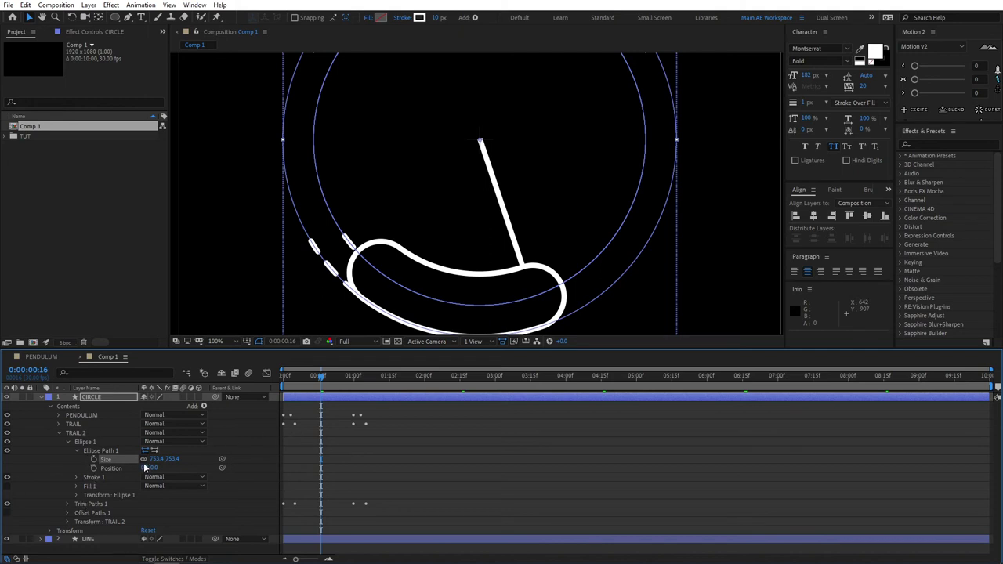
Shift TRAIL 2's Trim Paths End keyframes slightly later in time.
click(68, 504)
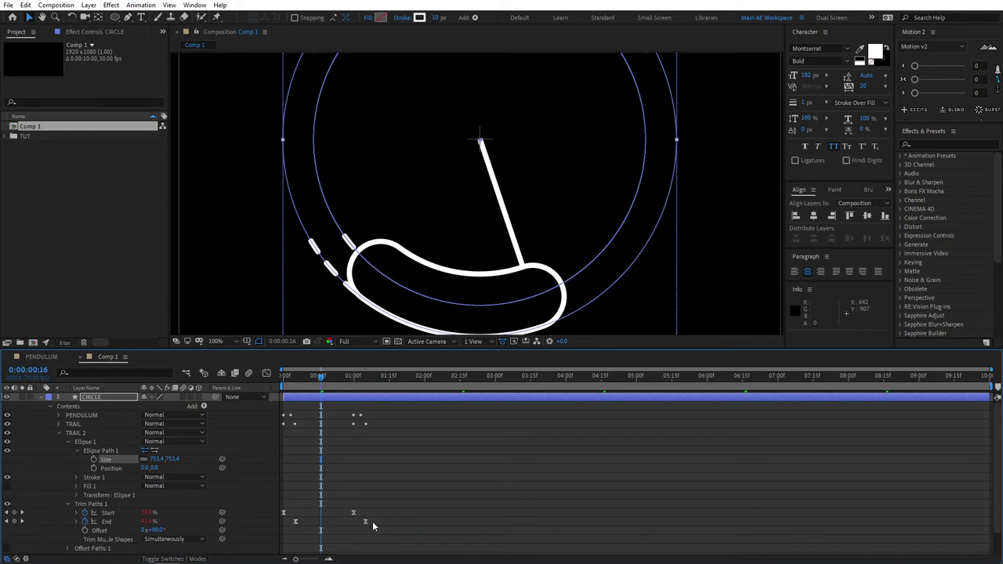
drag(373, 519, 284, 524)
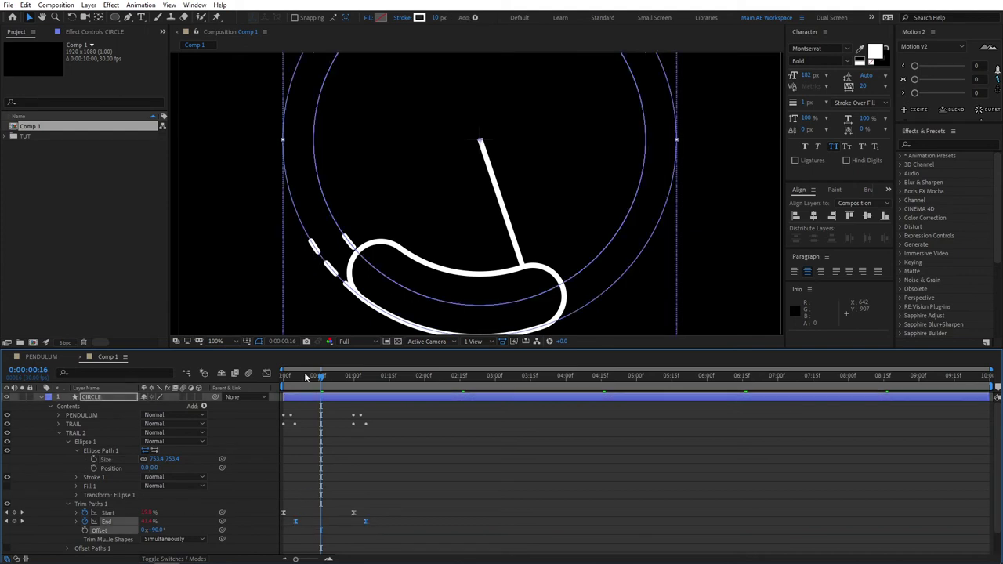
mouse_move(307, 376)
mouse_down()
mouse_move(299, 398)
mouse_move(325, 381)
mouse_up()
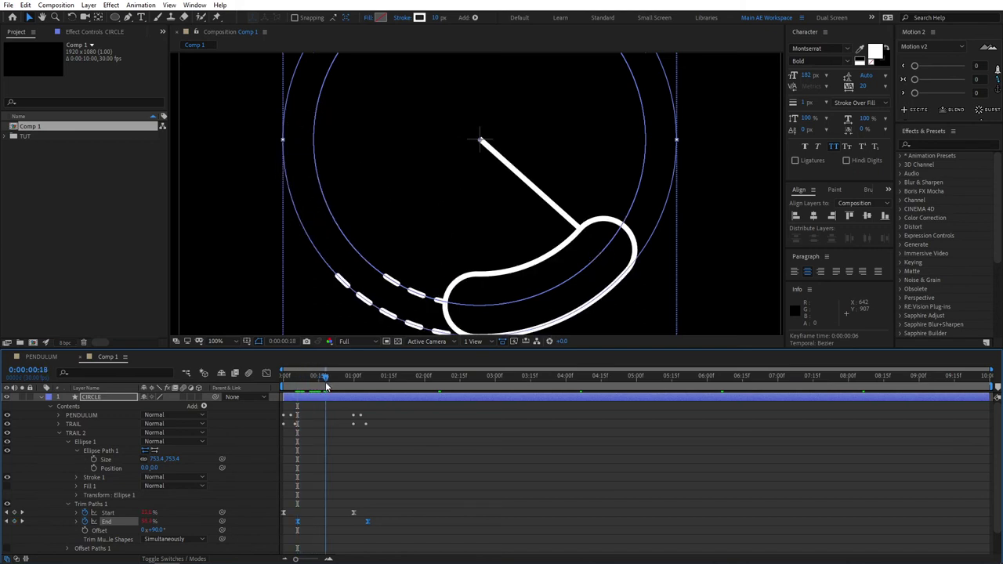
click(59, 433)
click(75, 424)
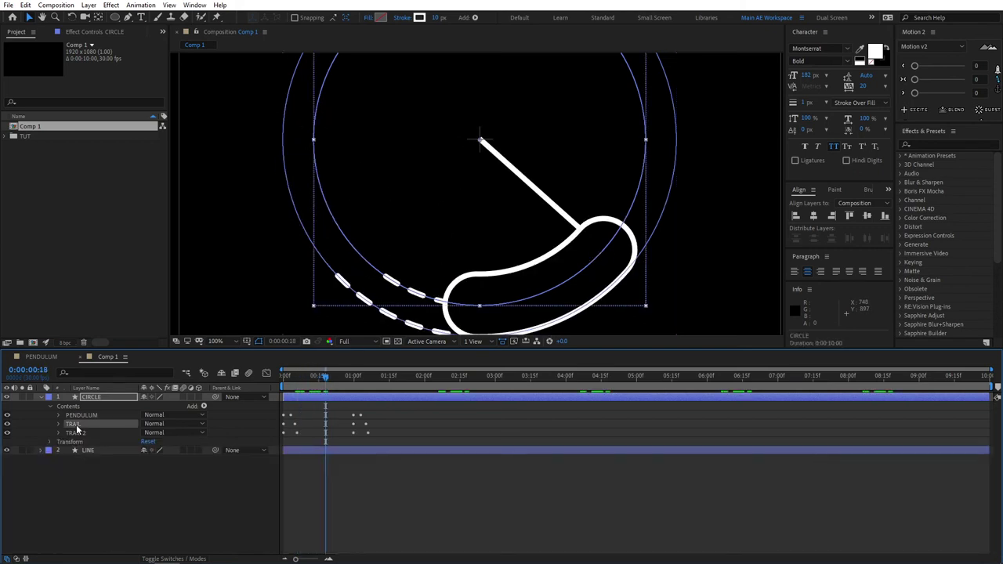
Duplicate TRAIL as TRAIL 3 and shrink its ellipse Size to 525.4.
key(ctrl+d)
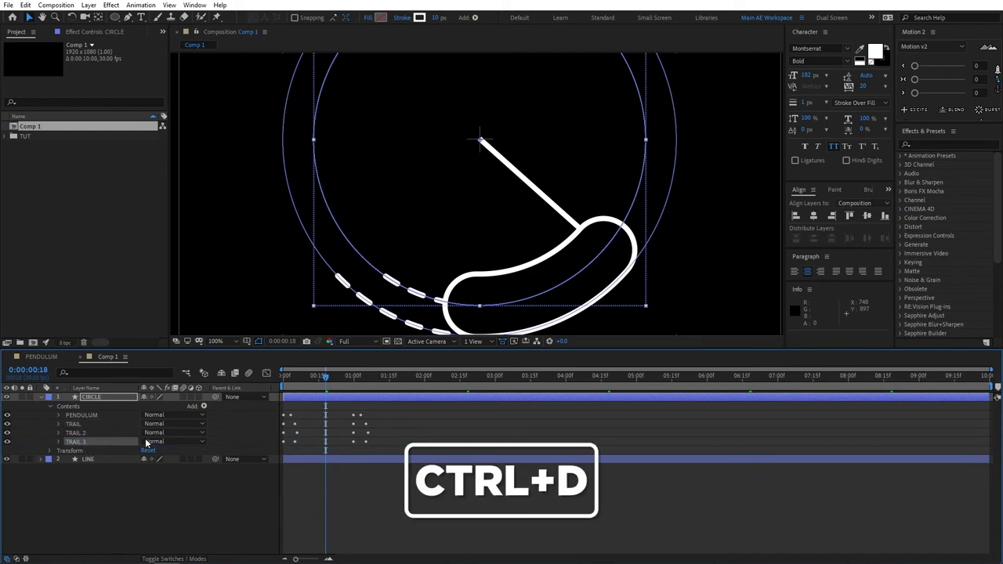
click(58, 442)
click(68, 451)
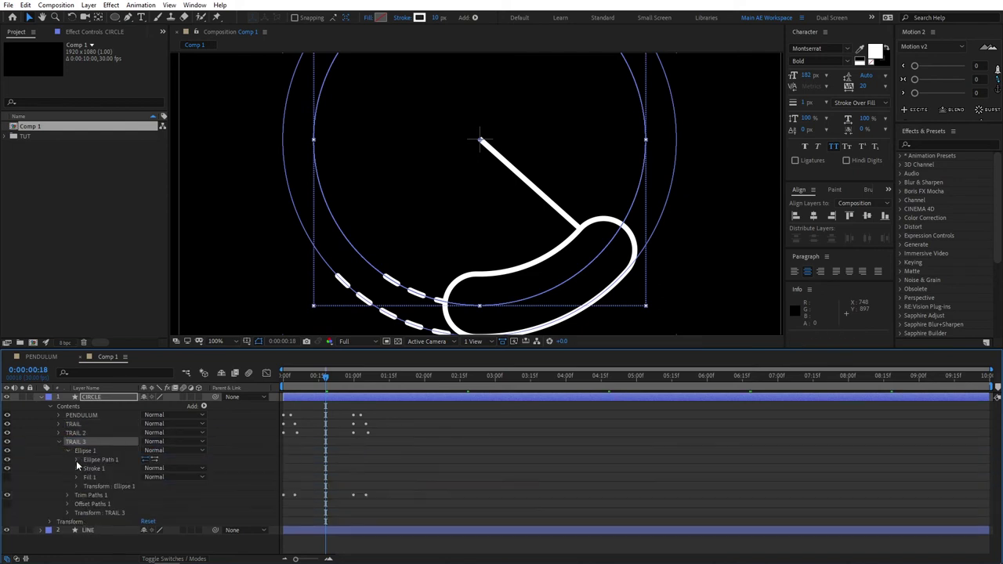
click(77, 459)
drag(161, 468, 119, 470)
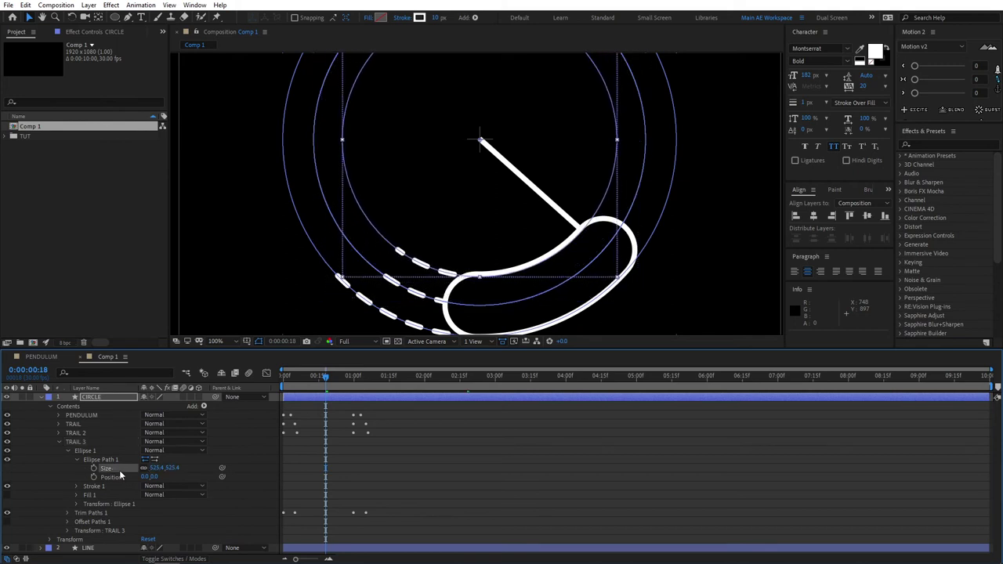
Move TRAIL 3's Trim Paths End keyframes earlier to frame 4 and check the trails.
click(67, 512)
drag(384, 544, 274, 529)
drag(302, 376, 295, 377)
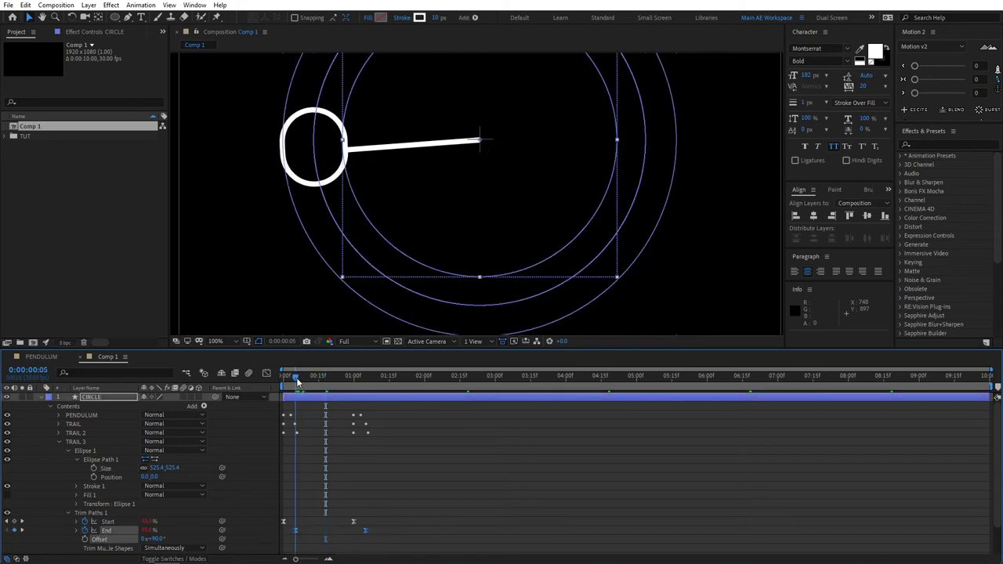
drag(297, 533, 295, 536)
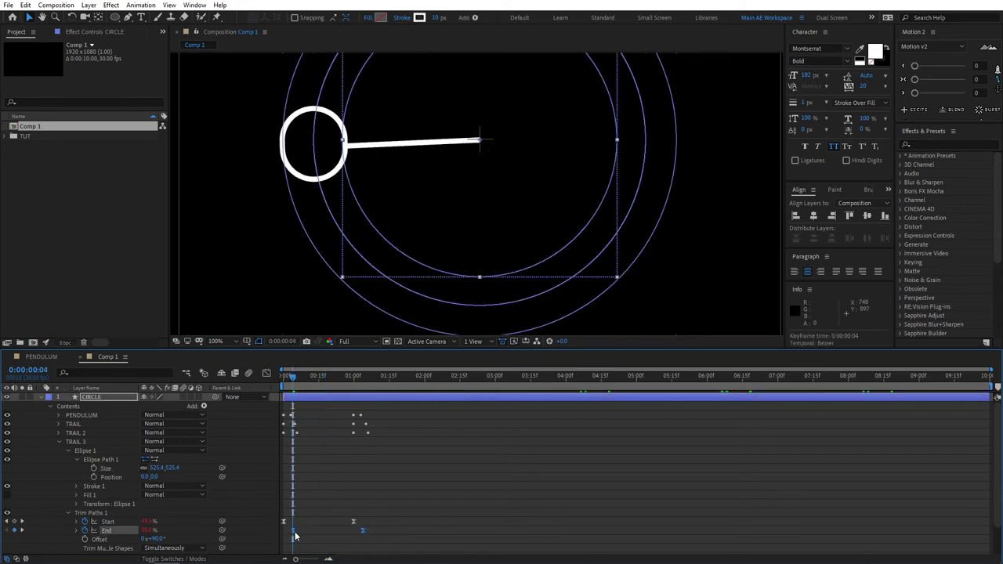
drag(293, 377, 332, 377)
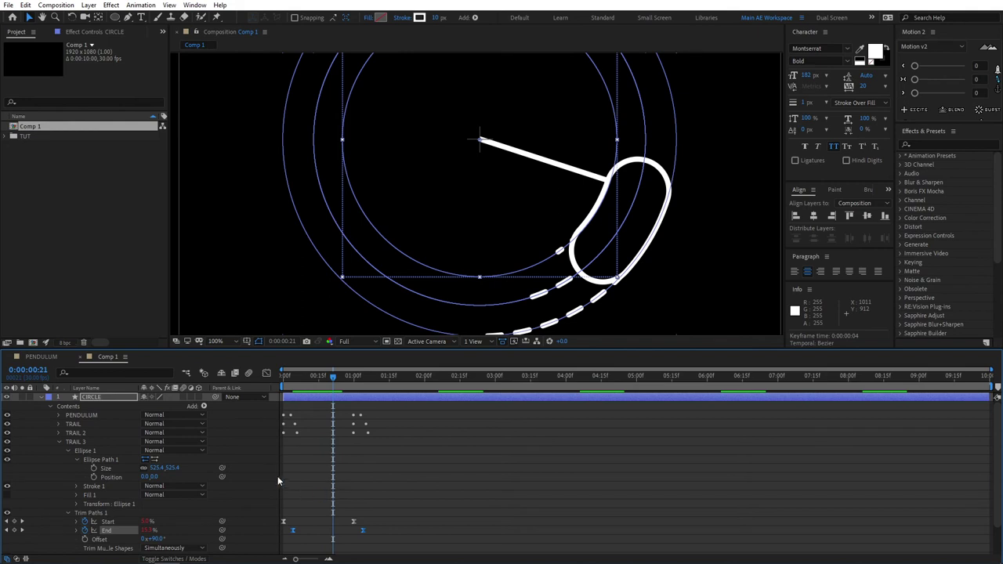
Enable the Motion Blur switch for CIRCLE and LINE, then preview the blurred swing.
drag(316, 379, 272, 387)
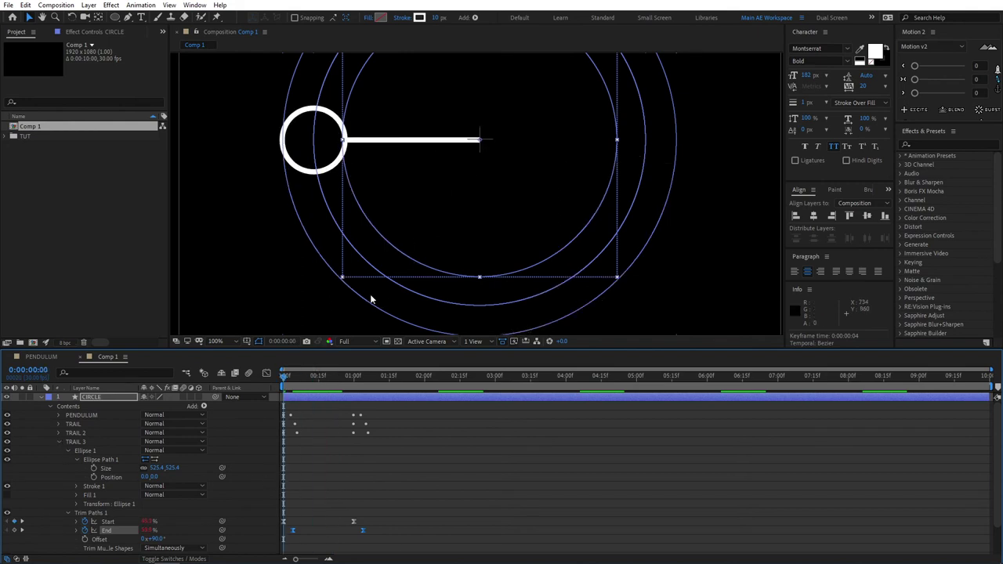
key(space)
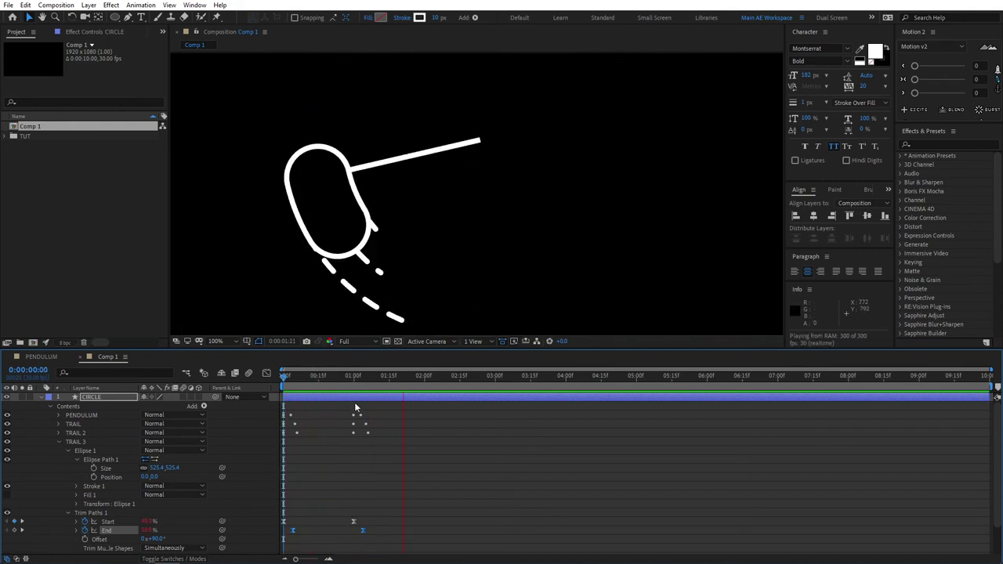
drag(479, 223, 481, 207)
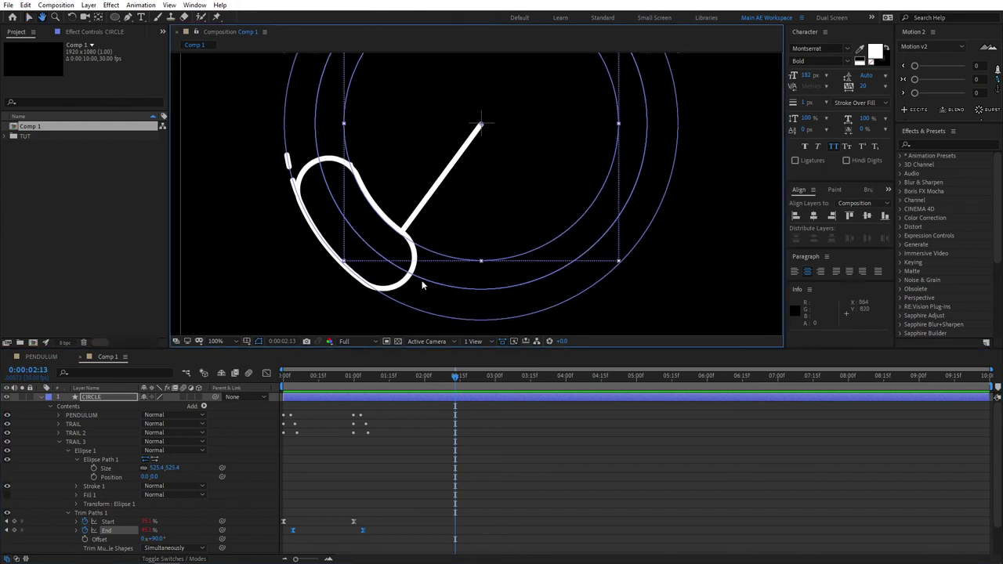
click(39, 397)
click(163, 417)
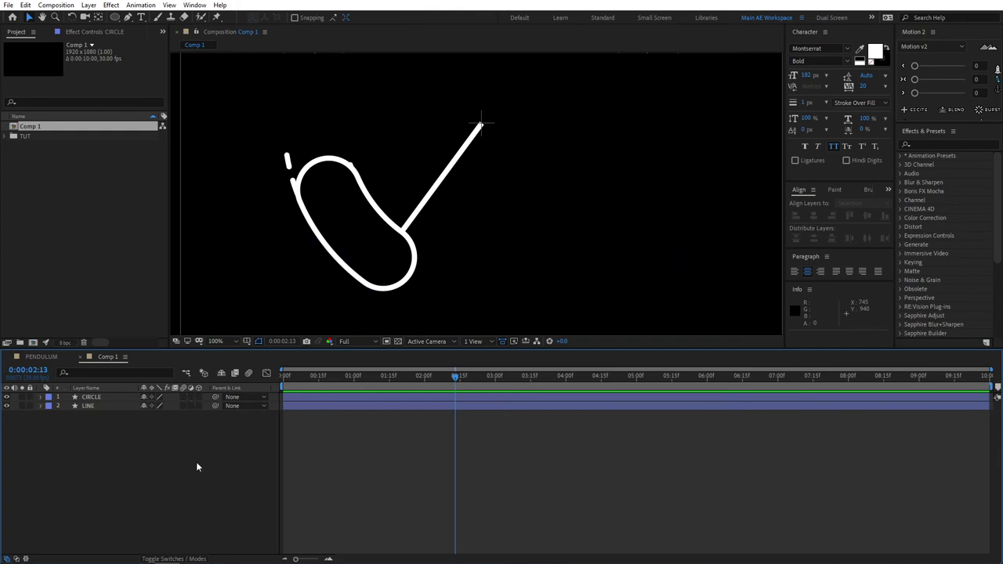
key(F4)
key(F4)
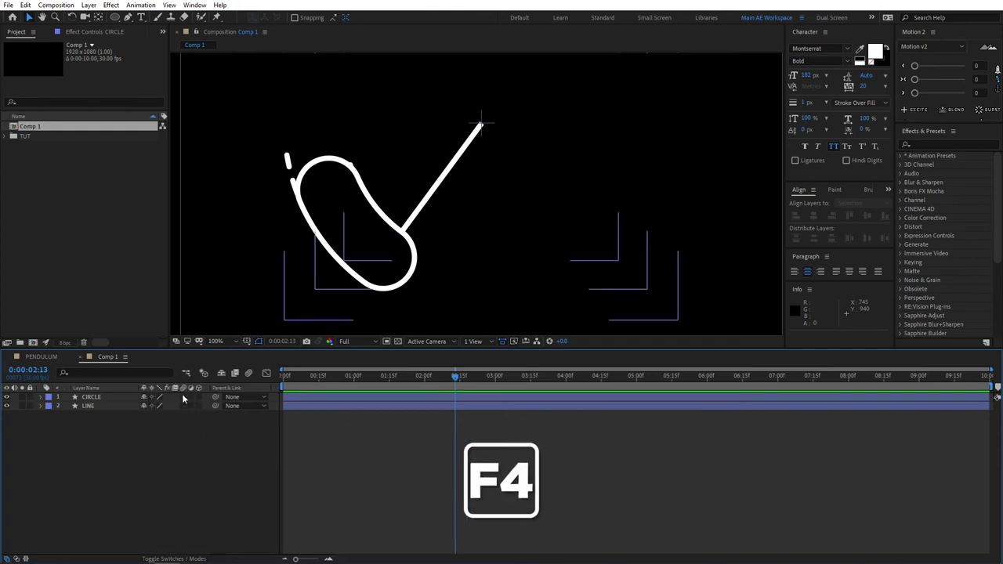
click(184, 406)
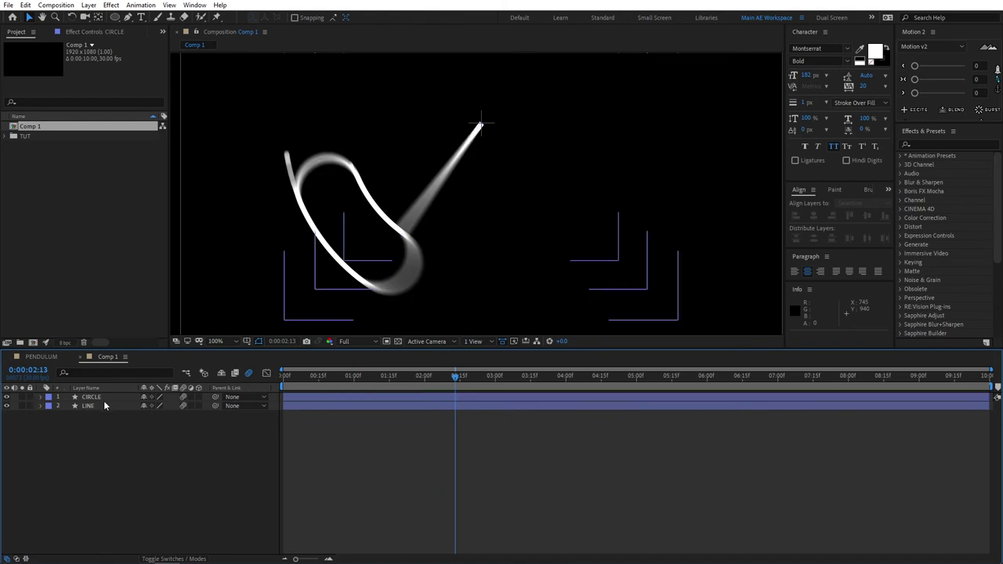
drag(330, 374, 290, 379)
key(space)
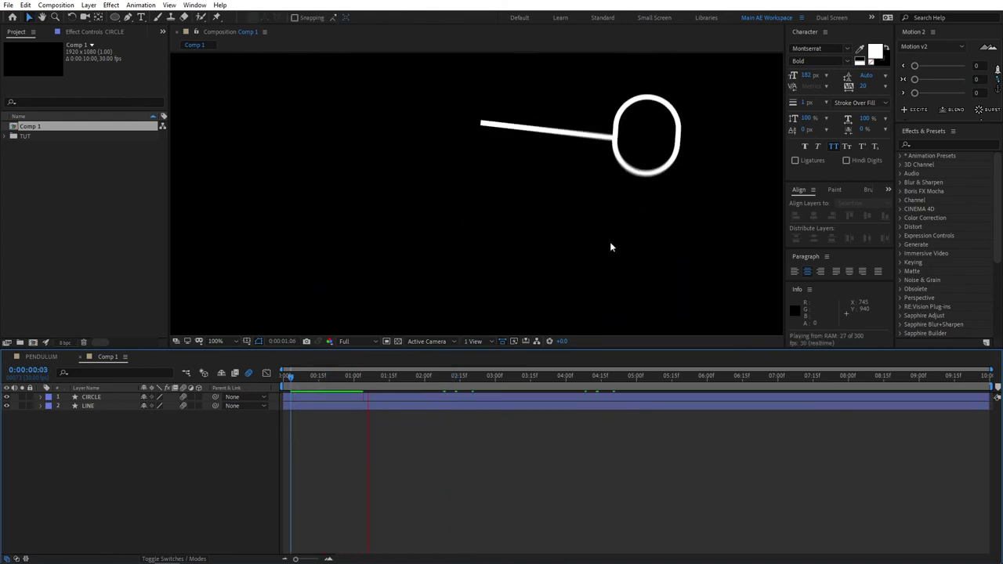
key(space)
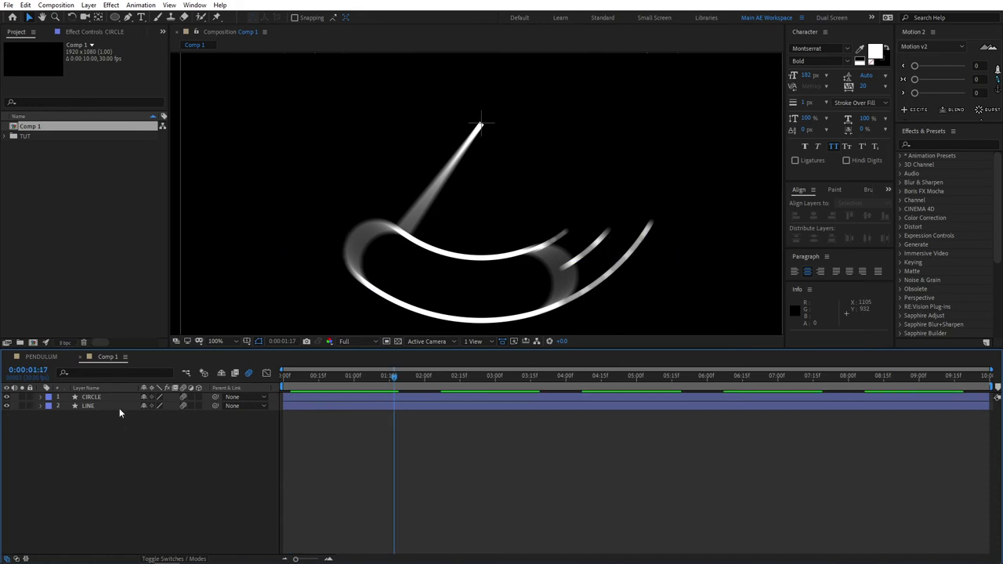
Apply Drop Shadow to CIRCLE with Distance 0 and Softness 45.
click(102, 396)
key(ctrl+space)
text(d)
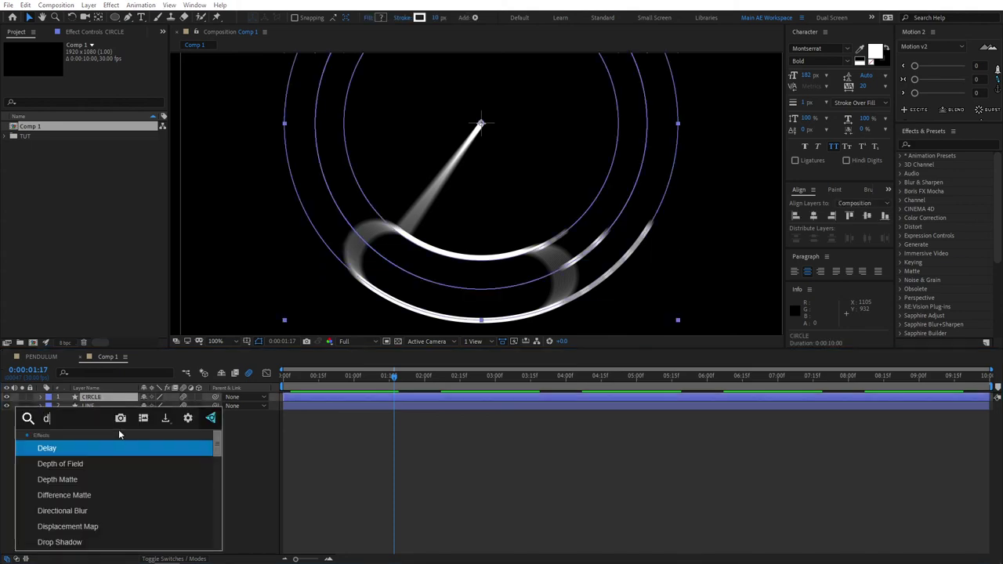
text(rops)
key(BackSpace)
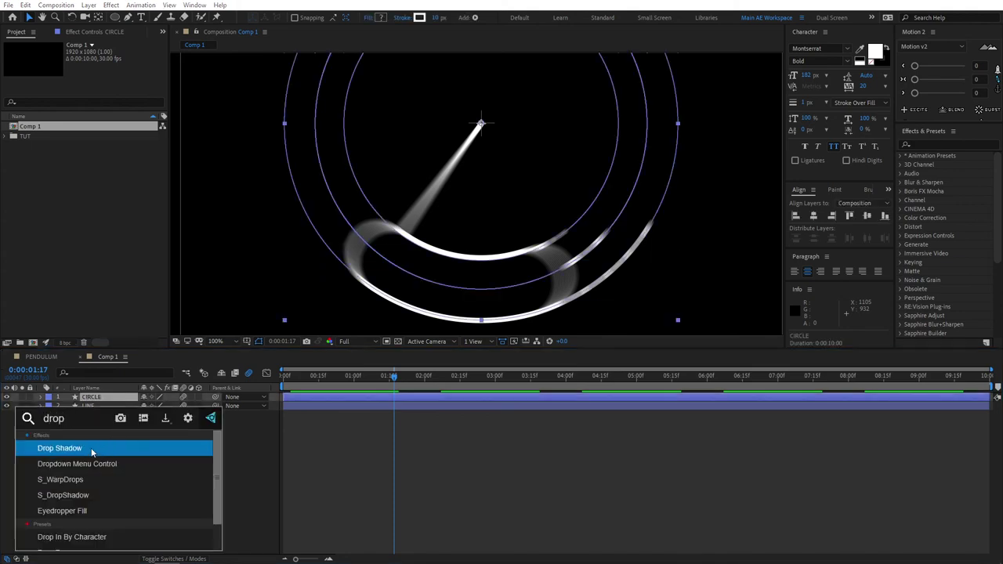
key(Return)
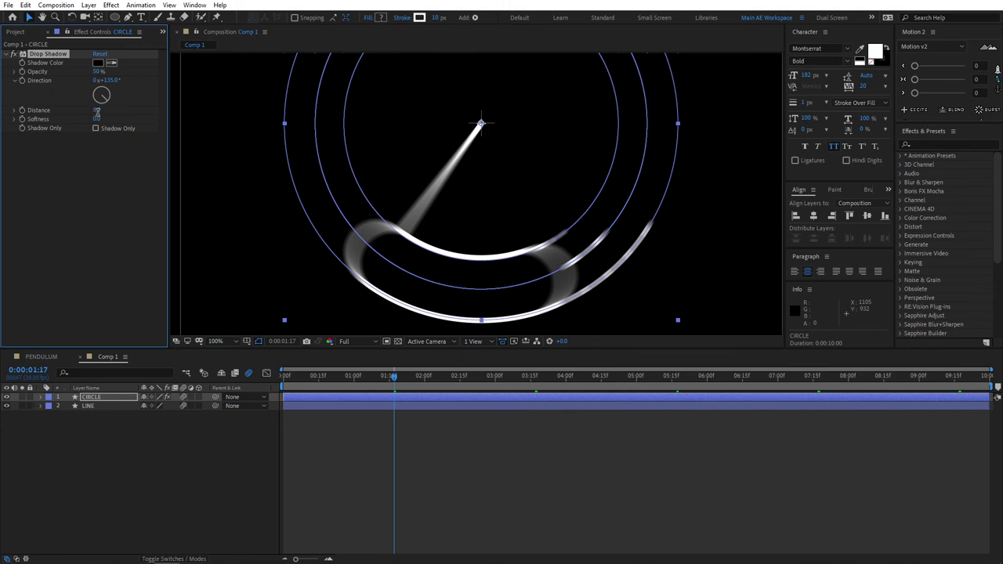
click(110, 159)
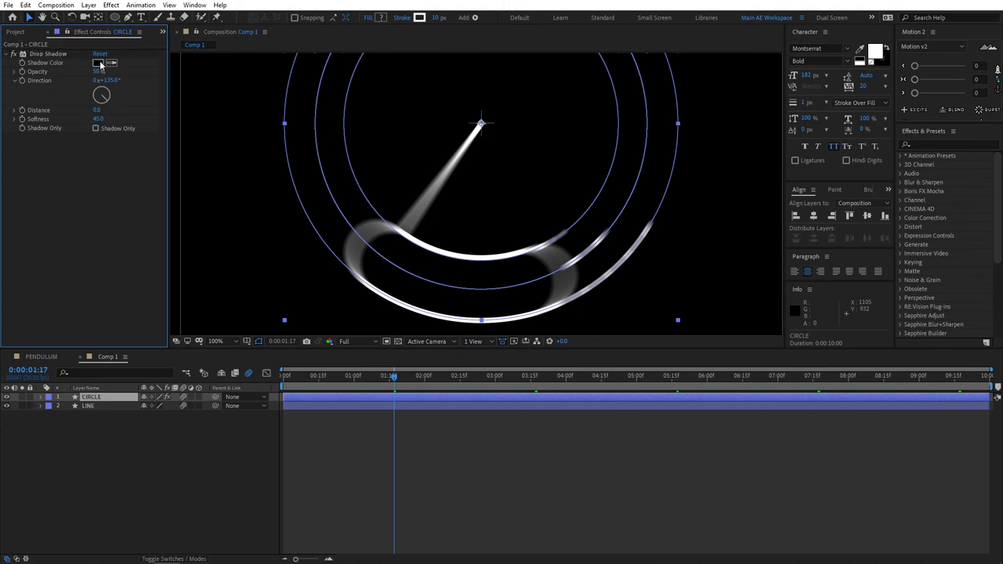
Set the drop shadow colour to bright cyan 00FFF0 and inspect it around 1:14.
click(98, 64)
drag(193, 266, 201, 271)
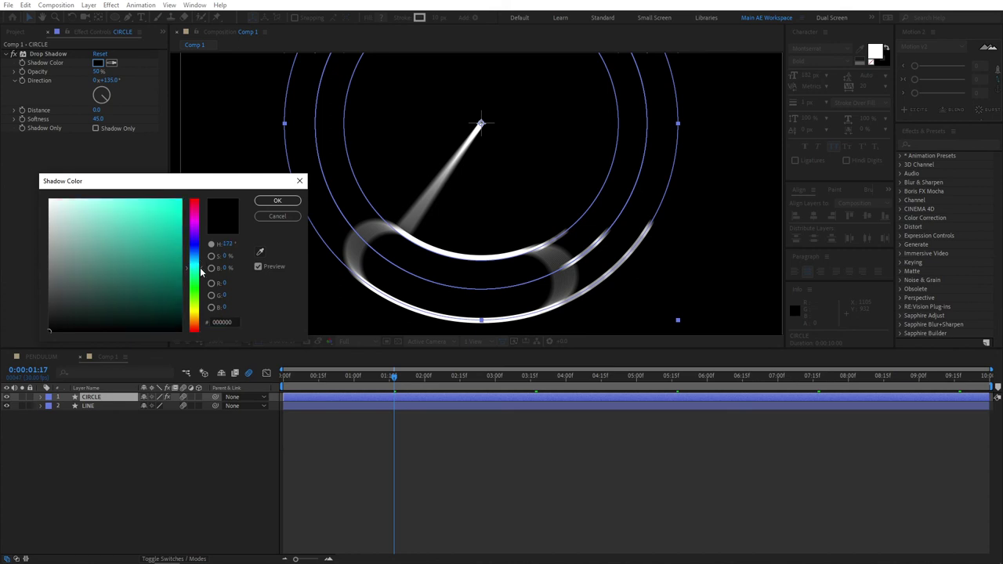
click(181, 199)
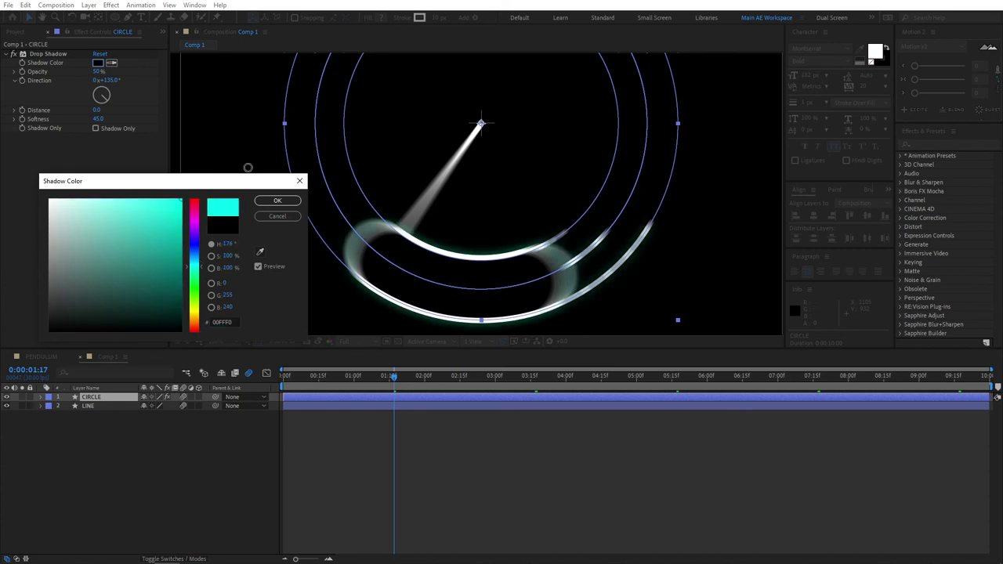
click(277, 201)
click(380, 384)
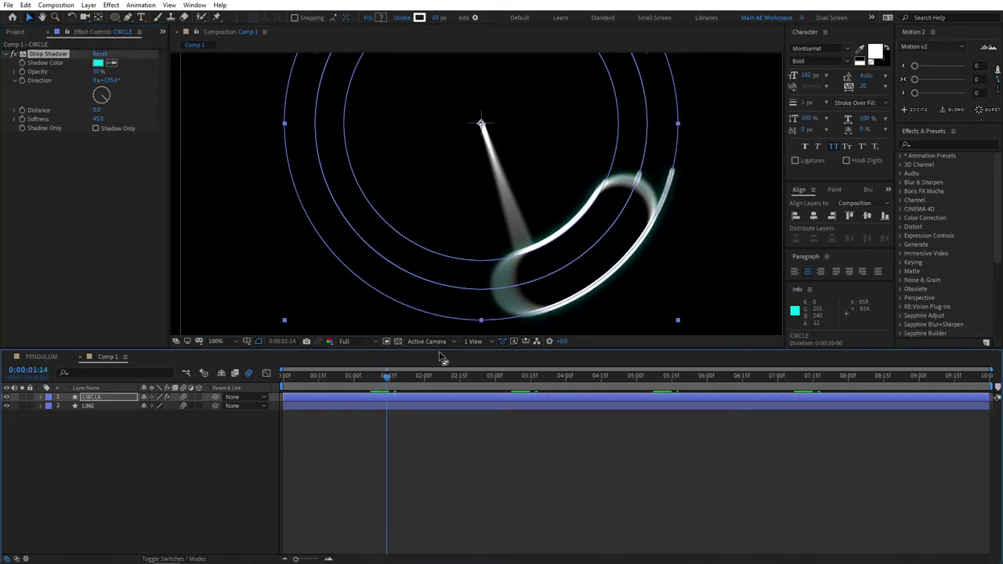
click(238, 482)
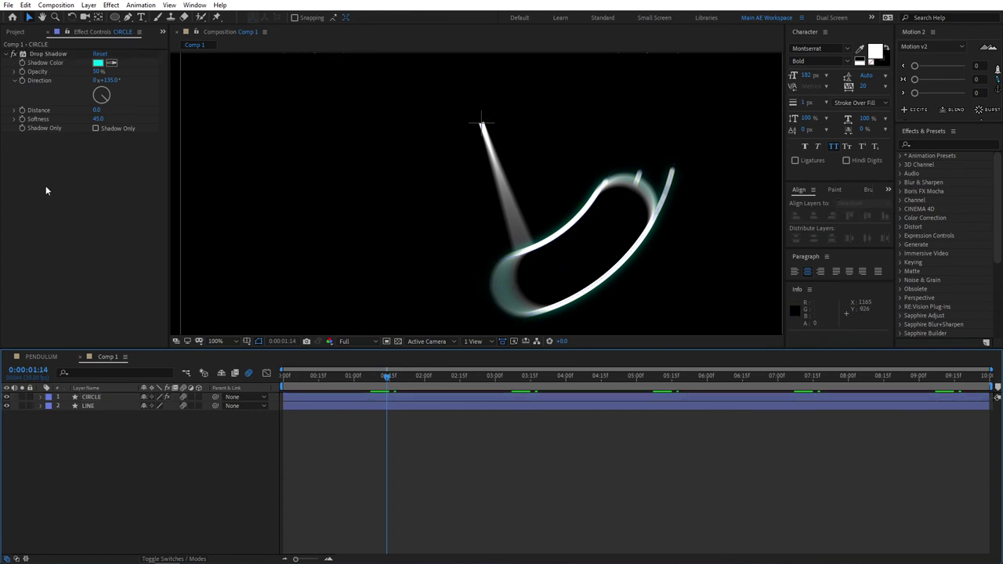
Apply Glow to CIRCLE with a Glow Radius of 60 and preview it.
click(108, 398)
key(ctrl+space)
text(glow)
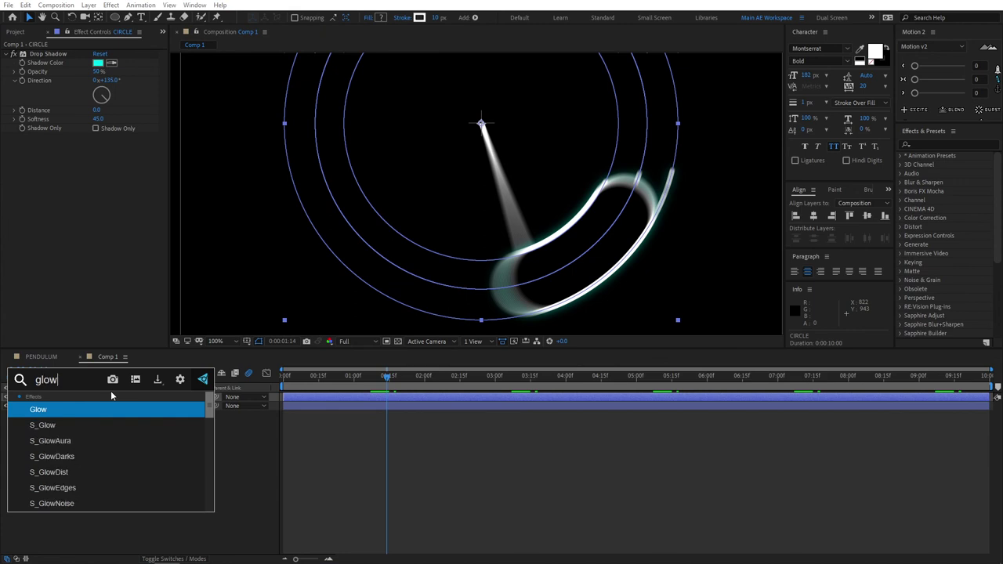
click(42, 412)
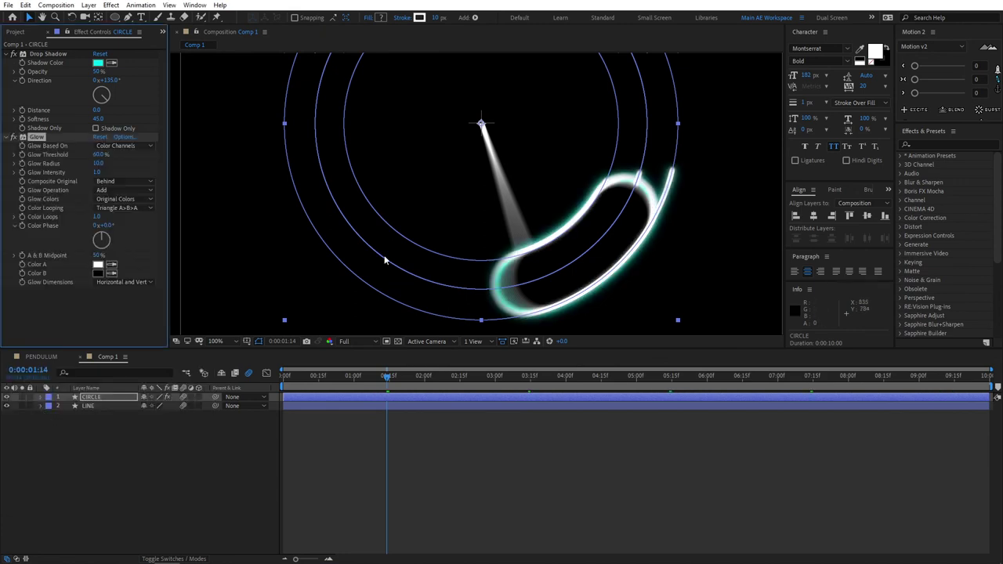
drag(98, 165, 99, 167)
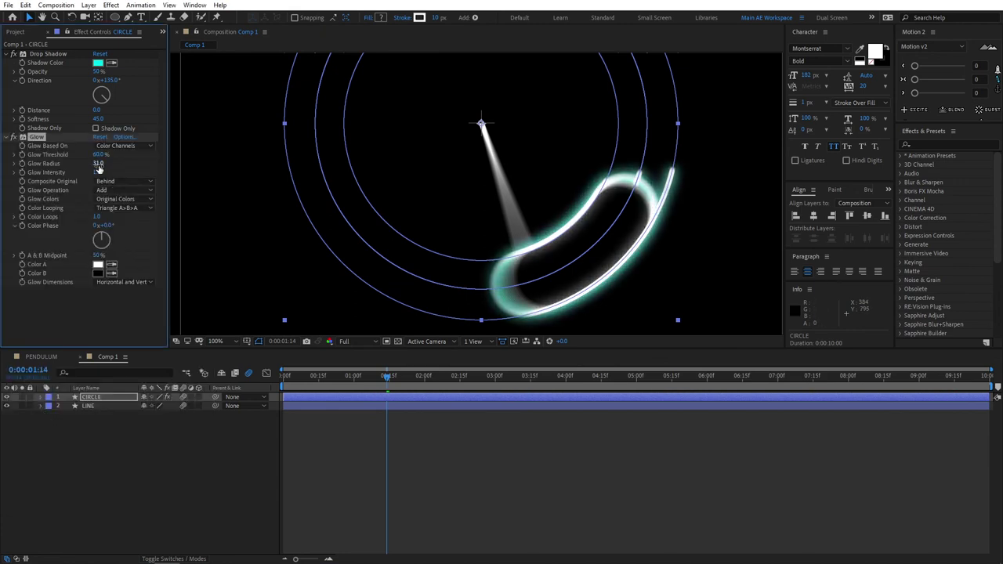
key(Return)
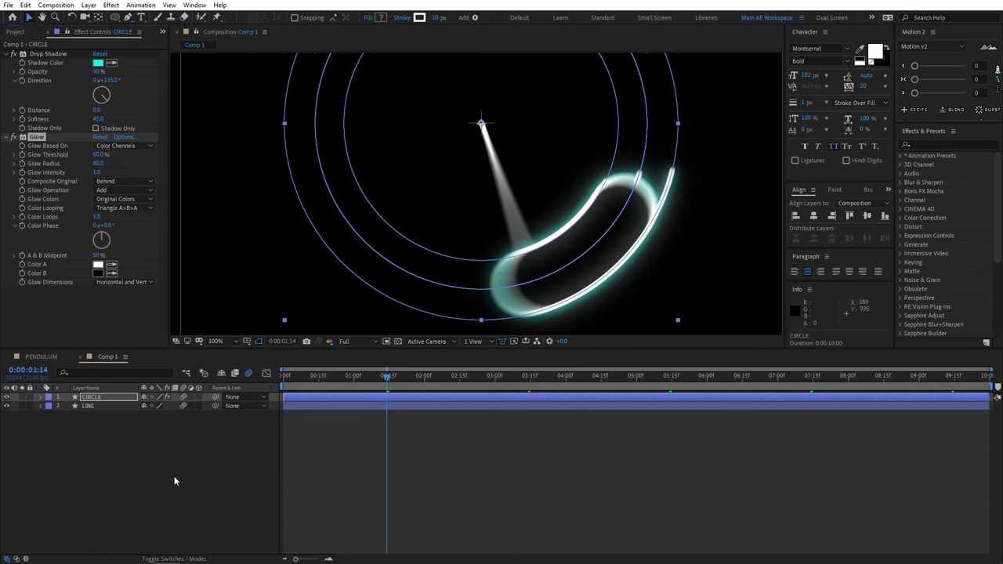
click(175, 476)
key(Home)
key(space)
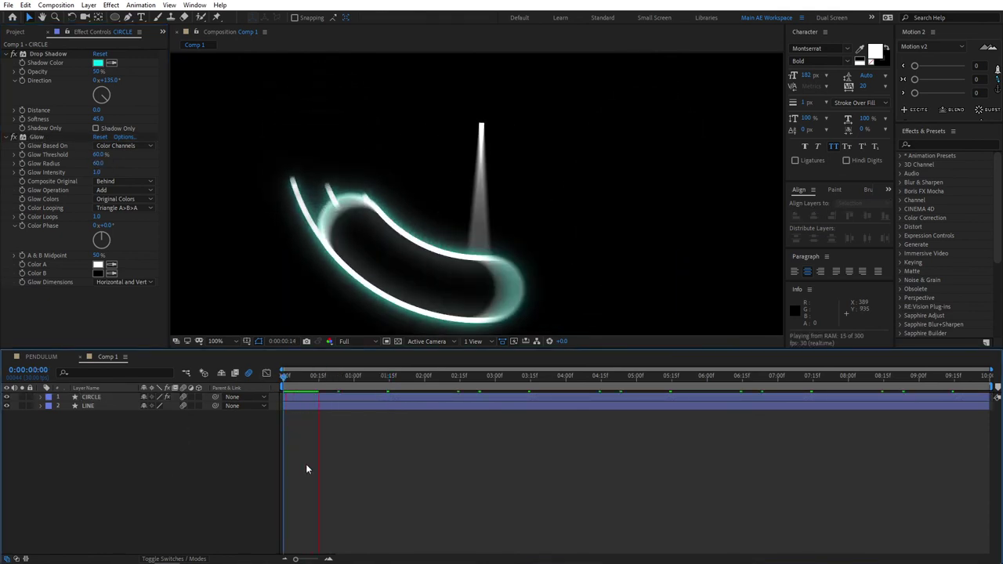
key(space)
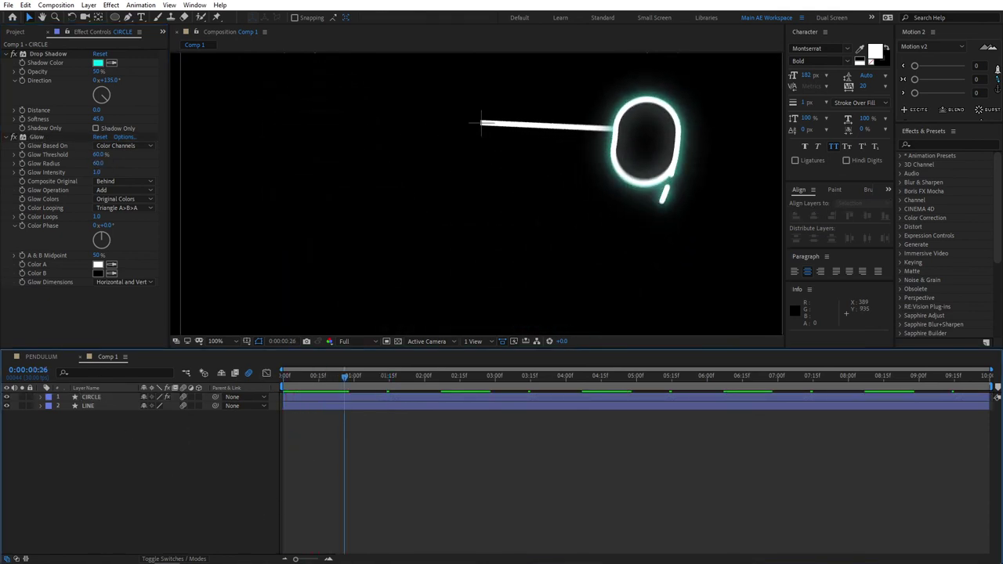
Copy CIRCLE's Drop Shadow and Glow onto the LINE layer and preview the finished pendulum.
click(7, 53)
click(7, 63)
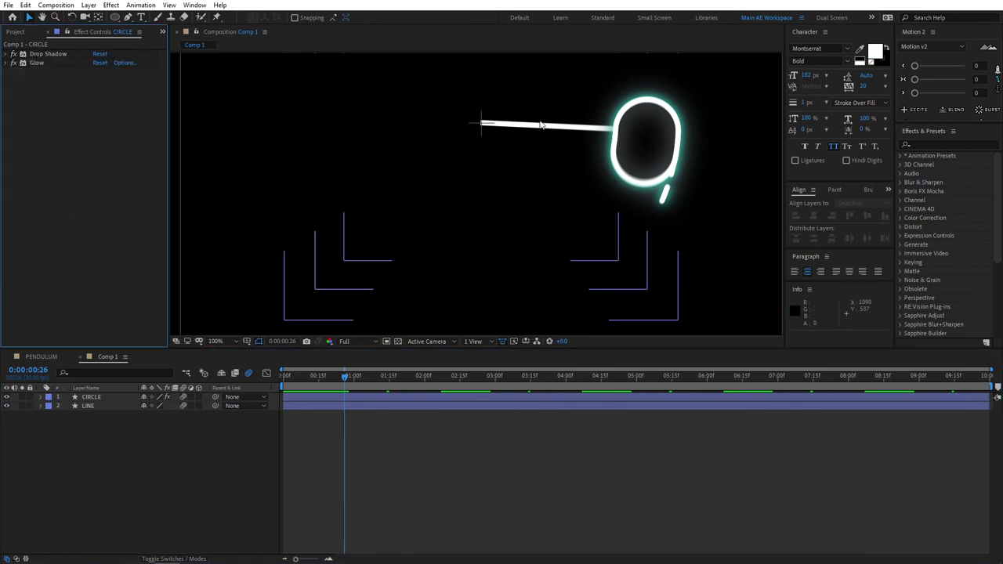
click(41, 51)
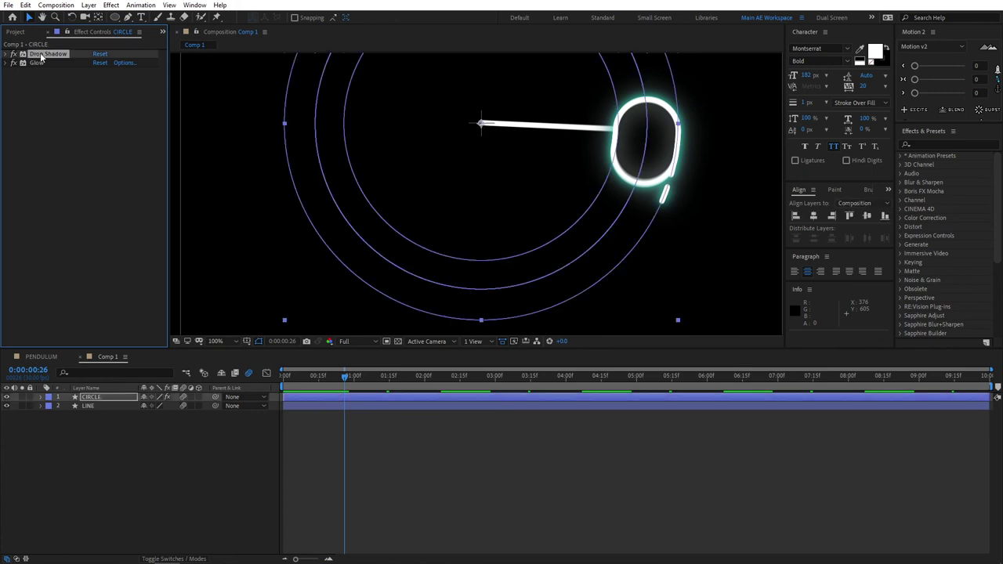
shift+click(34, 63)
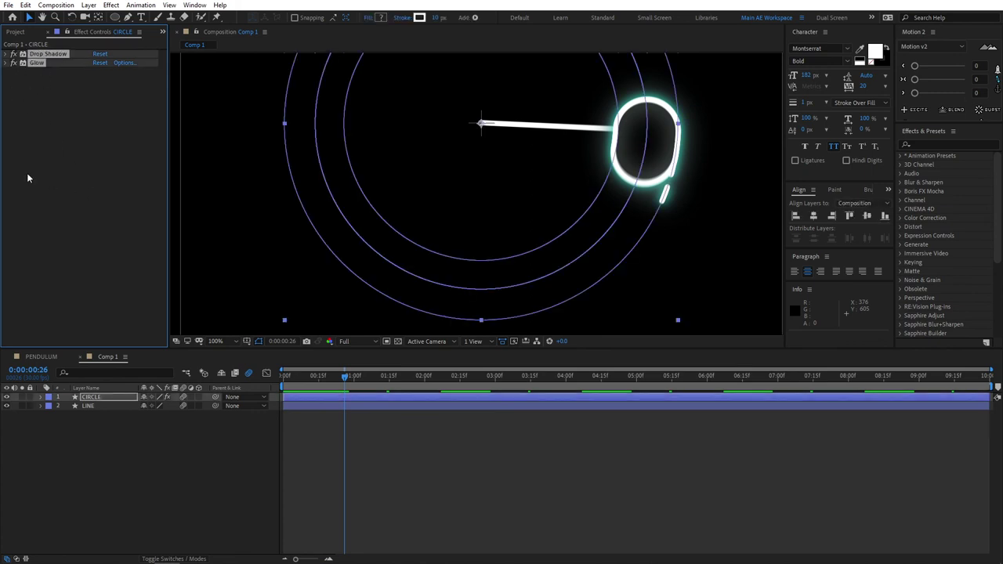
click(114, 420)
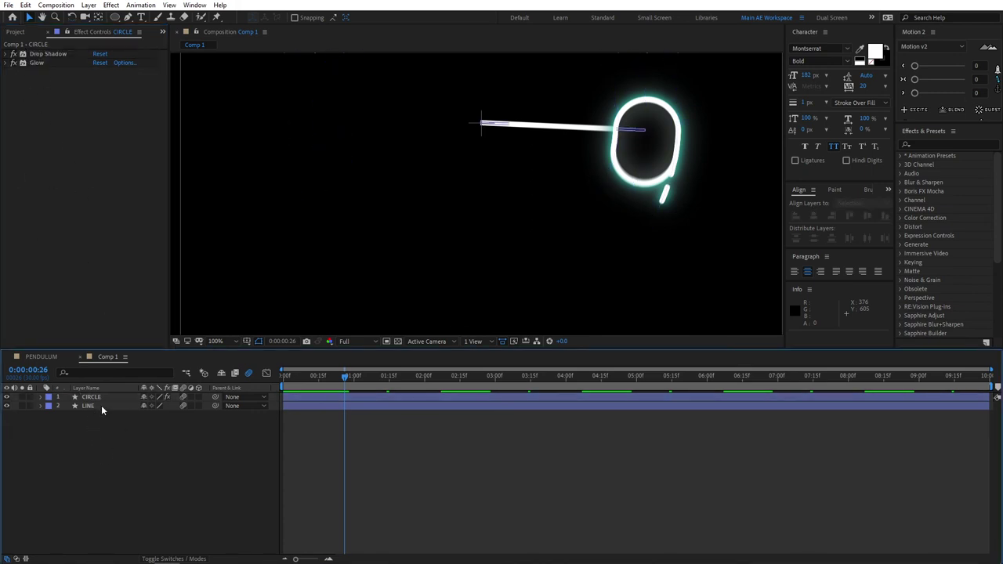
click(102, 405)
key(ctrl+v)
click(191, 451)
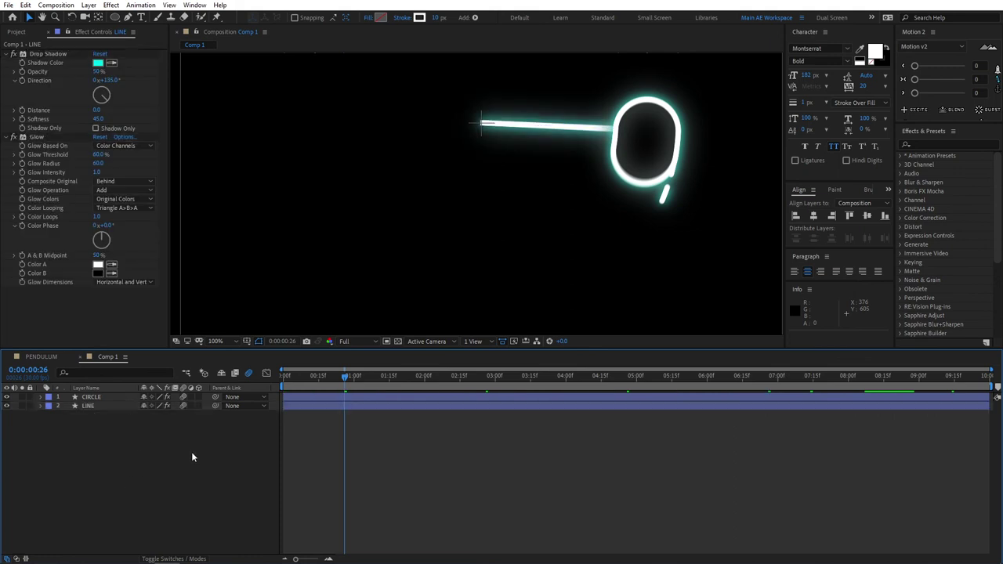
key(Home)
key(space)
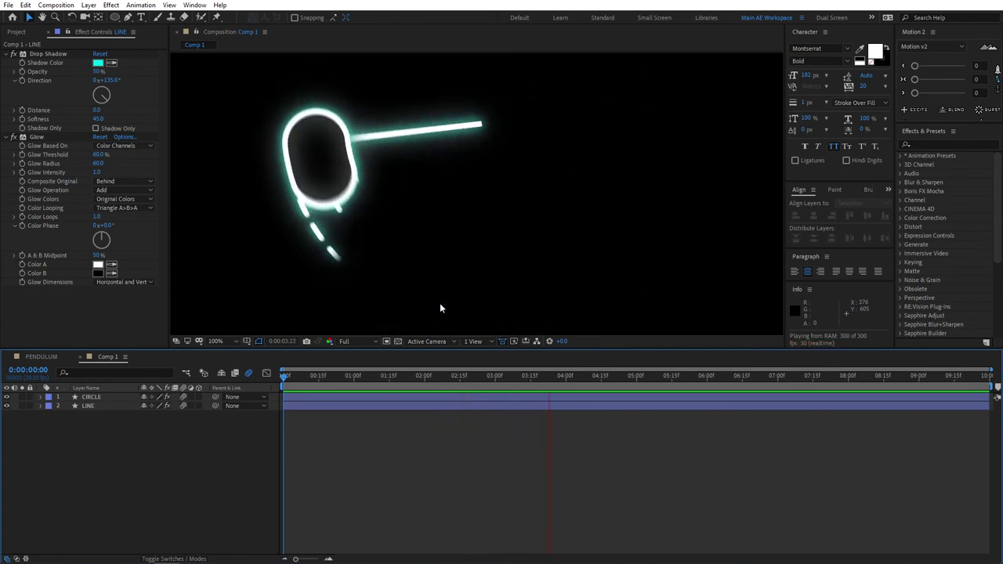
key(space)
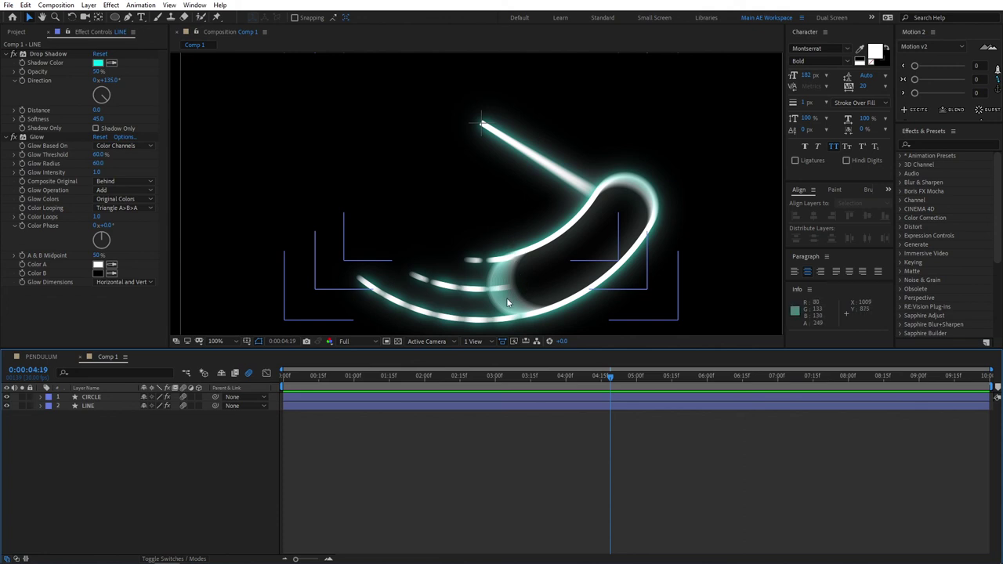
drag(620, 383, 558, 381)
key(space)
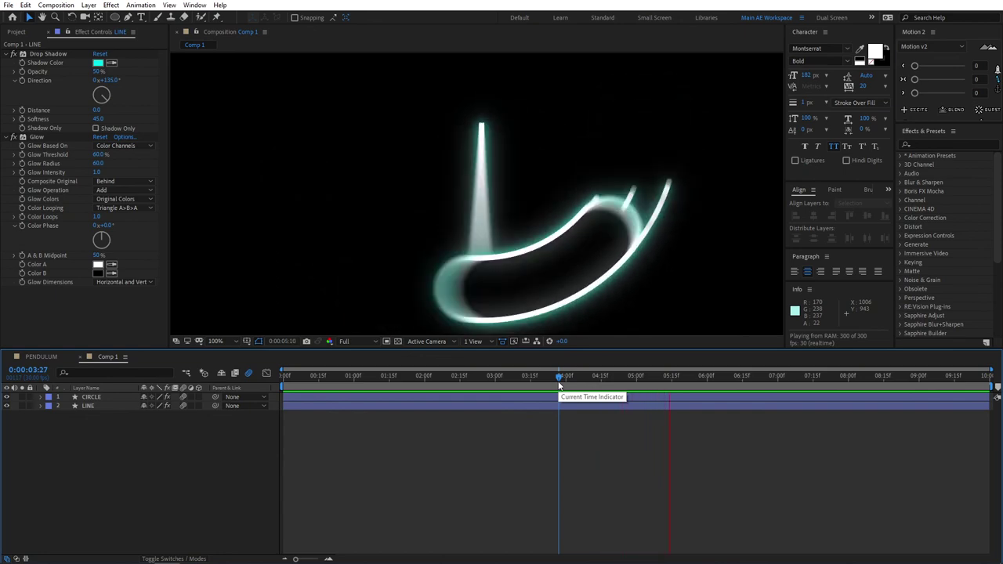